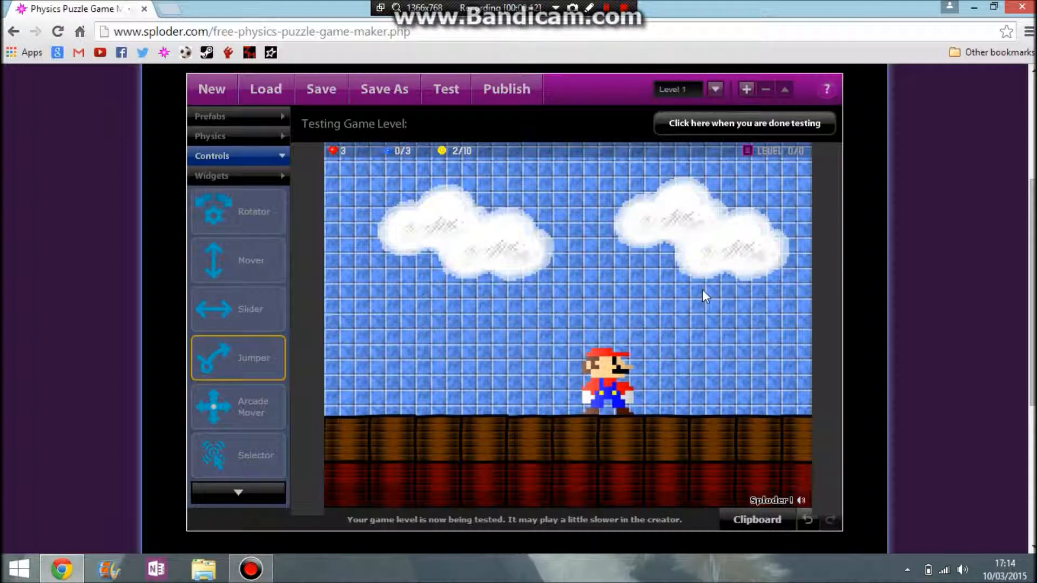
- End the level test and apply the yellow star from the mario-tagged graphics to the circle near the ground's far end
left_click(730, 125)
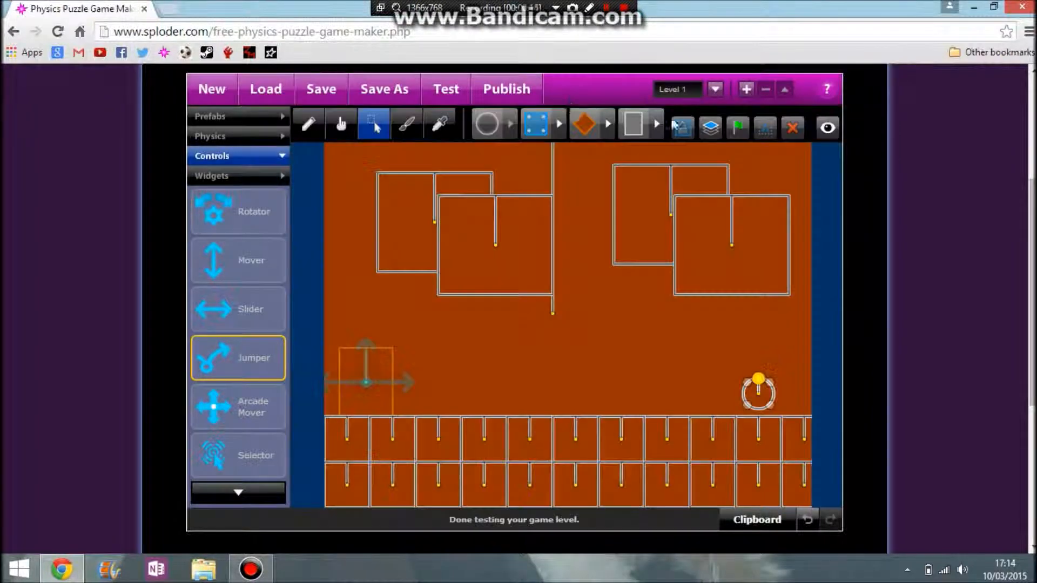
left_click(406, 125)
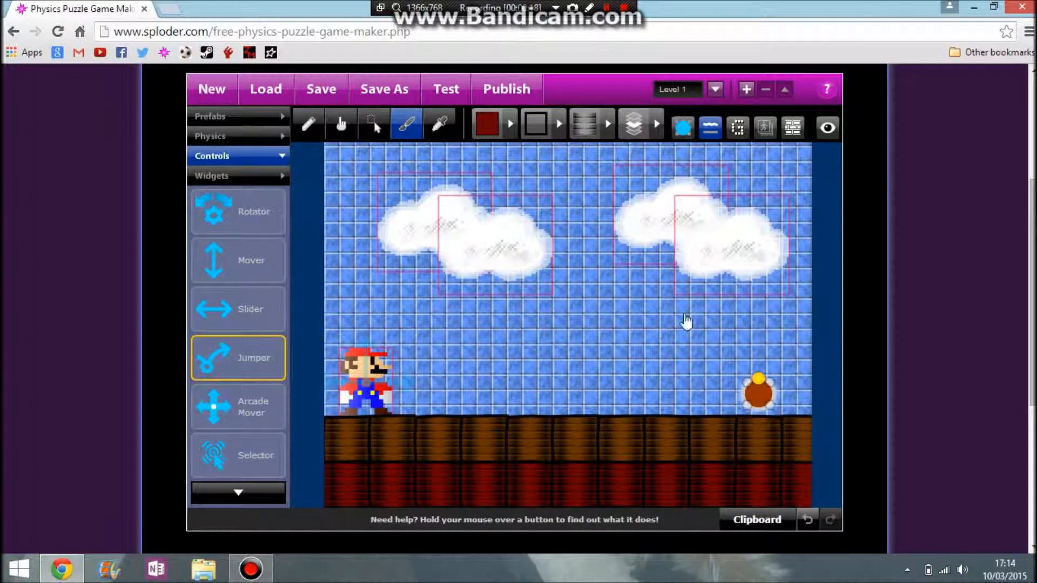
left_click(736, 128)
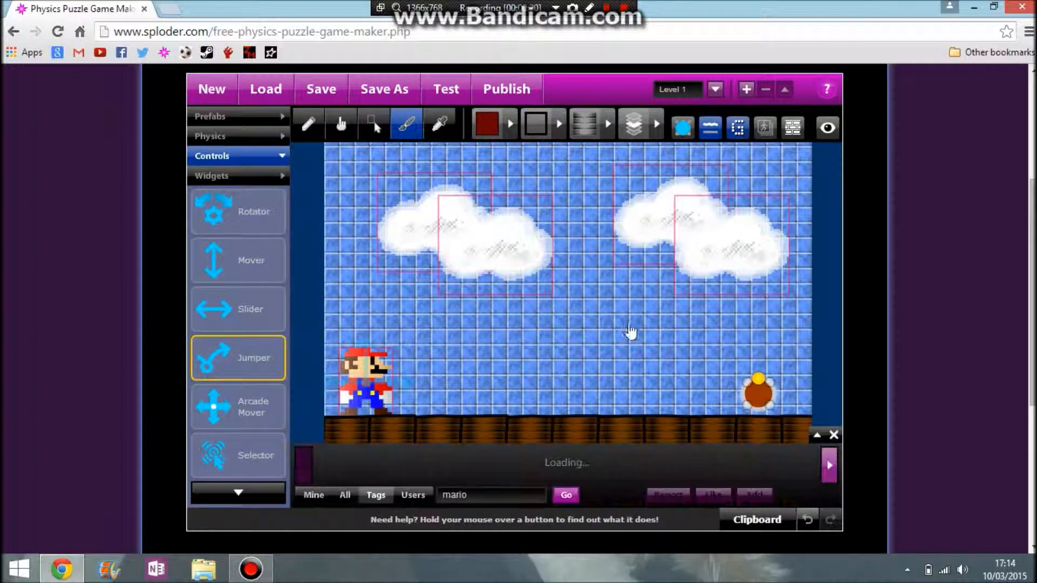
left_click(510, 497)
left_click_drag(559, 472, 764, 408)
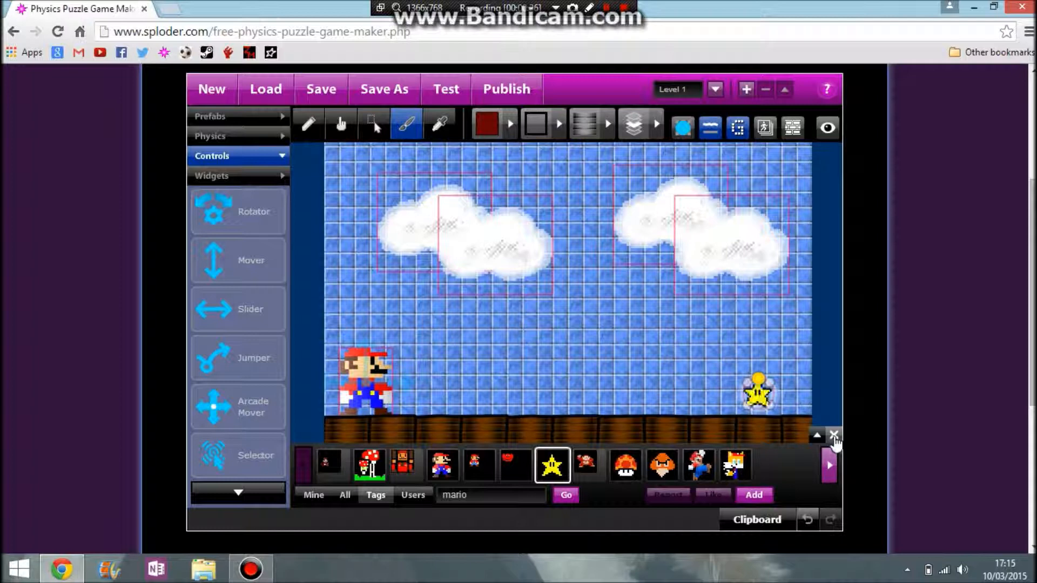
left_click(834, 435)
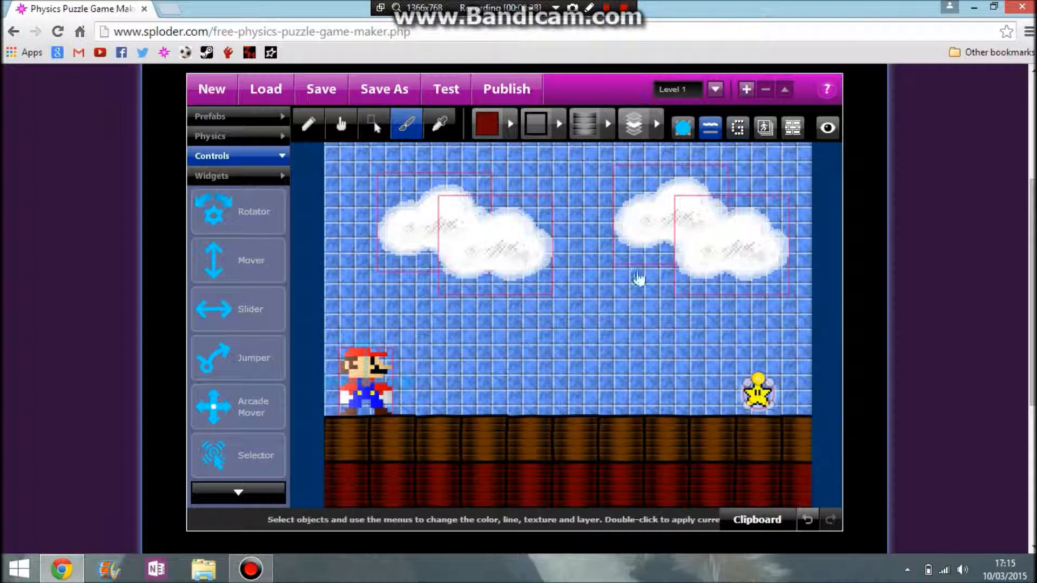
- Add a second level to the game and start drawing in it
left_click(747, 89)
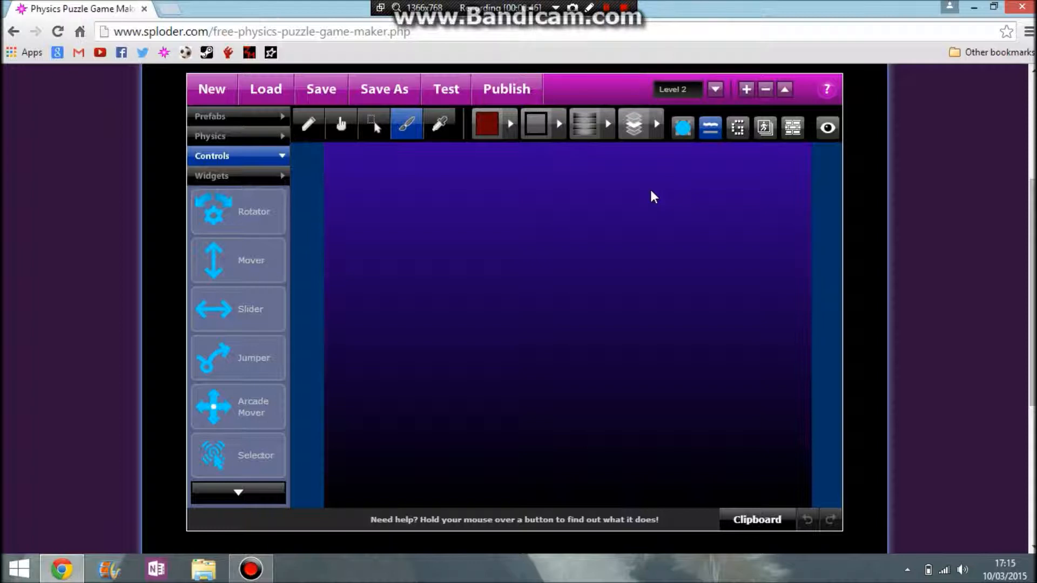
left_click(309, 128)
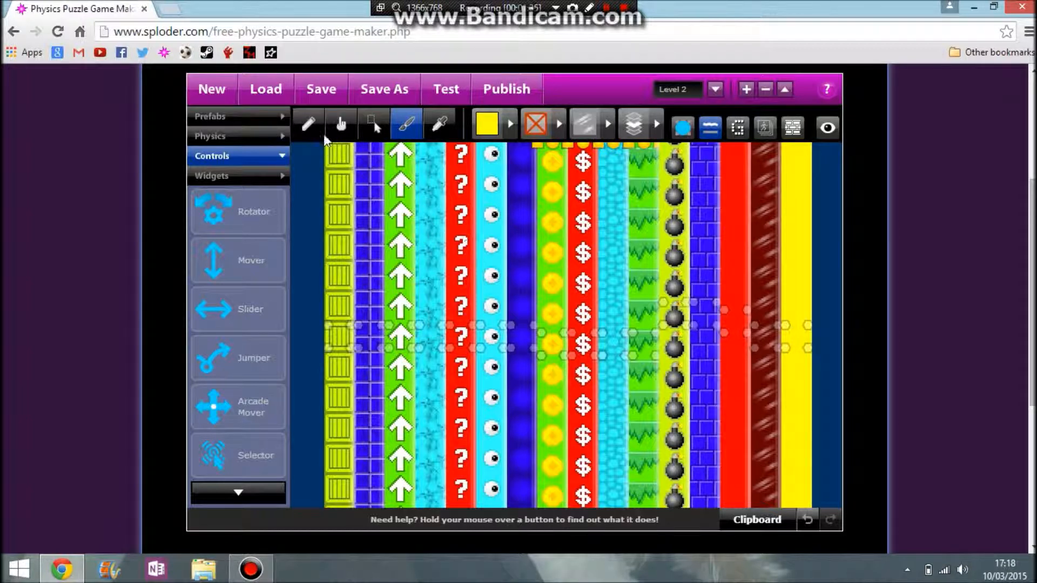
- Draw a large rectangle over the middle of the patterned columns and give it a black fill with no outline
left_click(307, 124)
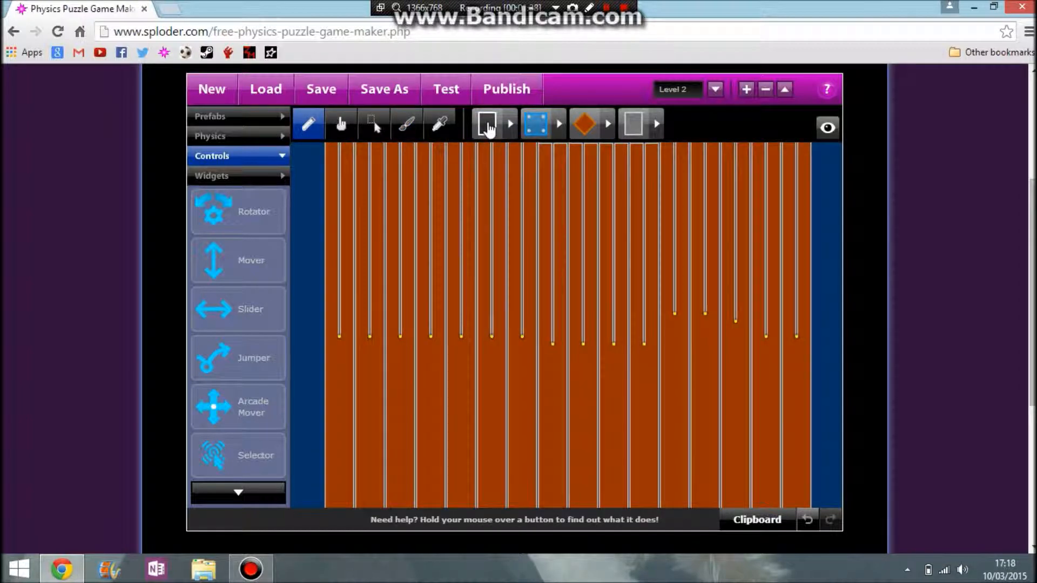
mouse_move(430, 157)
left_mouse_down()
mouse_move(553, 245)
mouse_move(655, 405)
mouse_move(718, 468)
left_mouse_up()
left_click(406, 135)
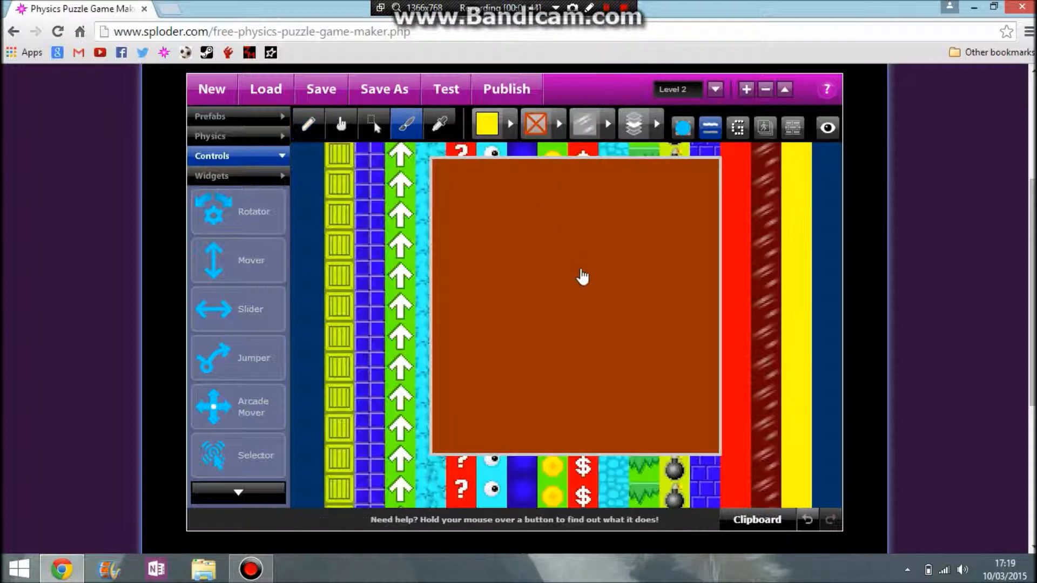
left_click(577, 277)
left_click(501, 139)
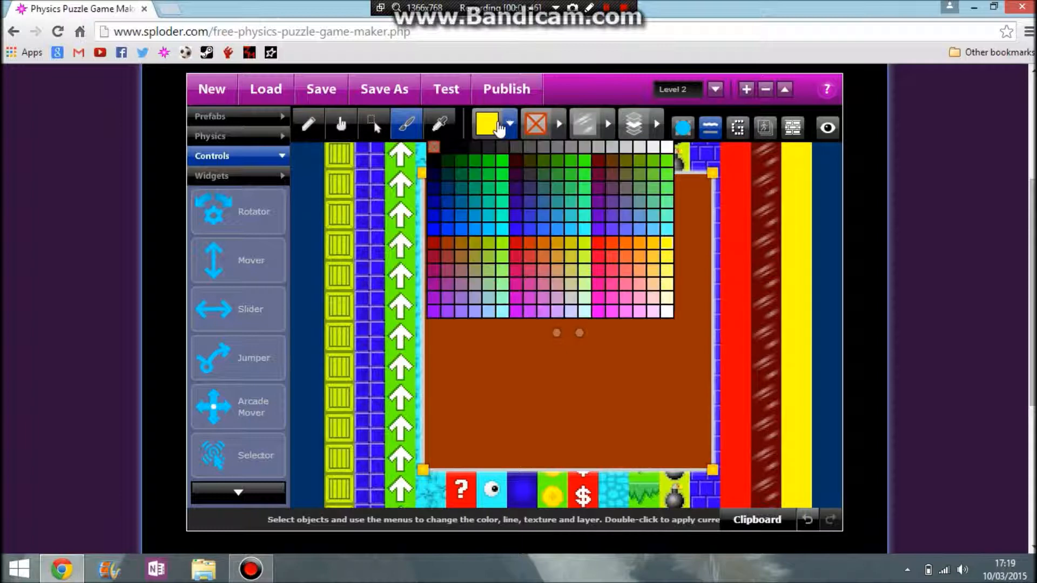
left_click(441, 152)
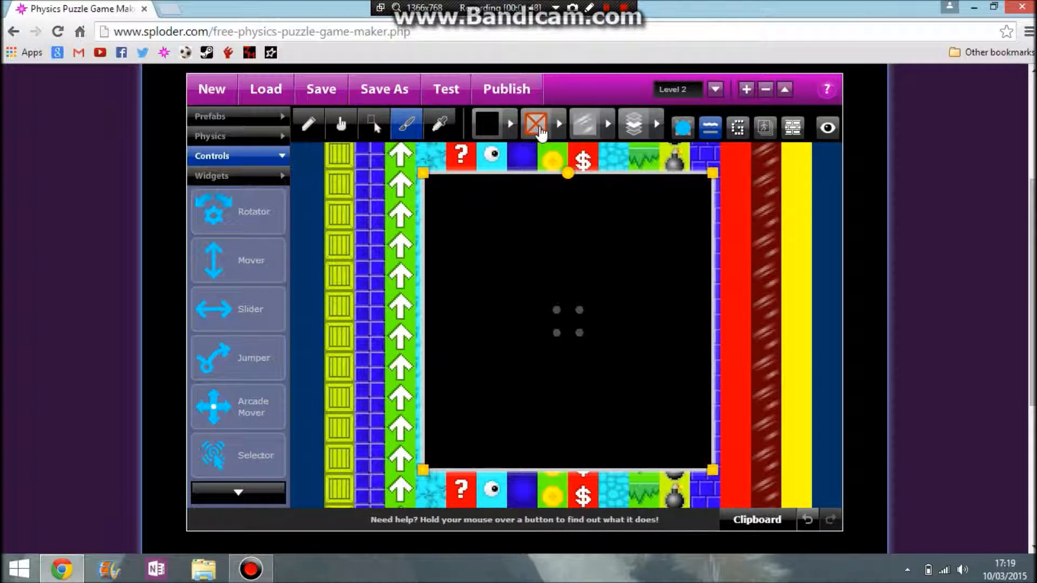
left_click(535, 129)
left_click(485, 149)
- Enlarge the black rectangle to span from the crate column to the yellow column and give it a white outline
left_click_drag(417, 176, 319, 170)
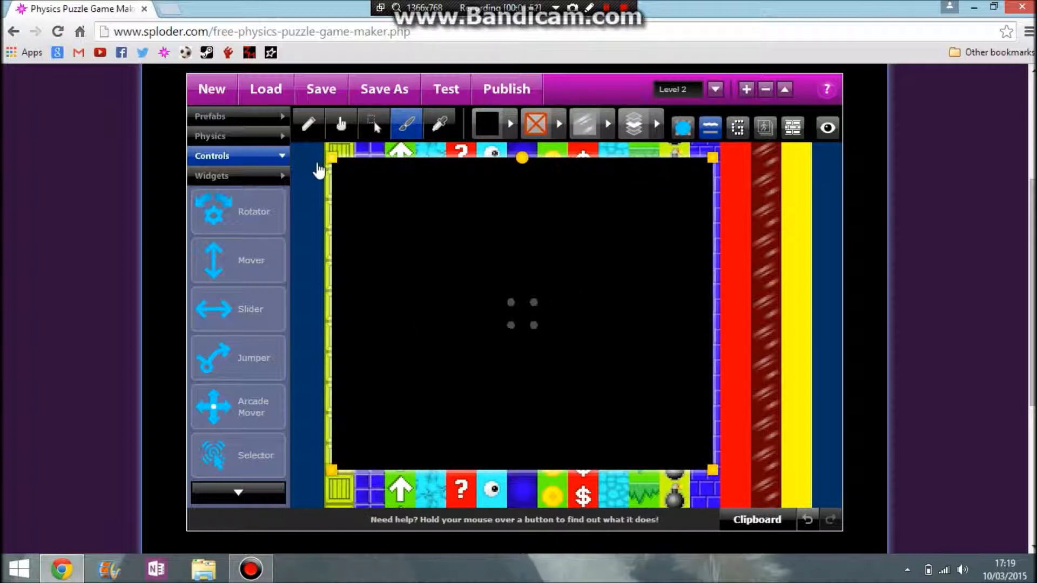
left_click_drag(409, 200, 425, 207)
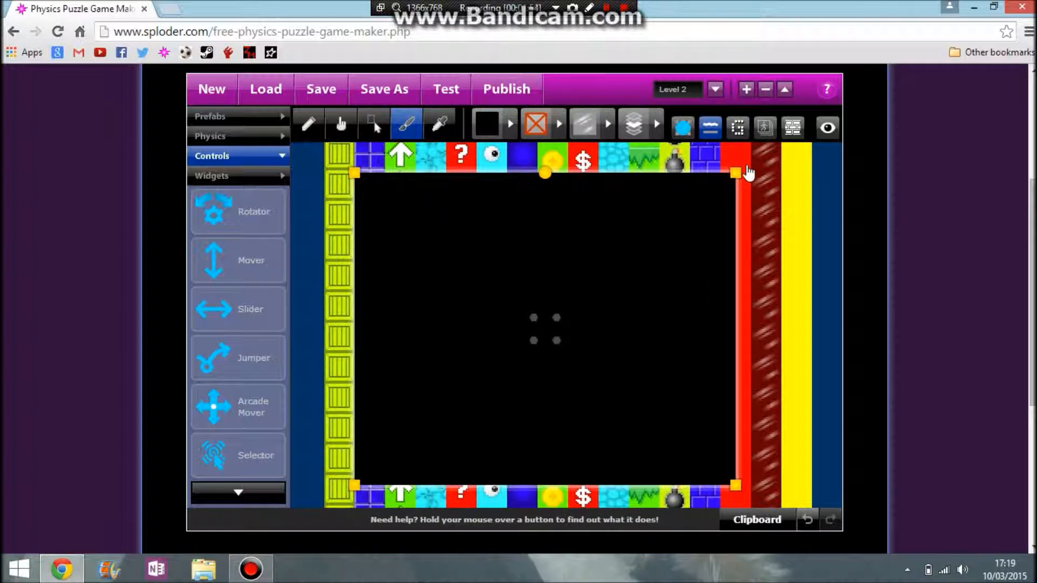
left_click_drag(735, 173, 759, 195)
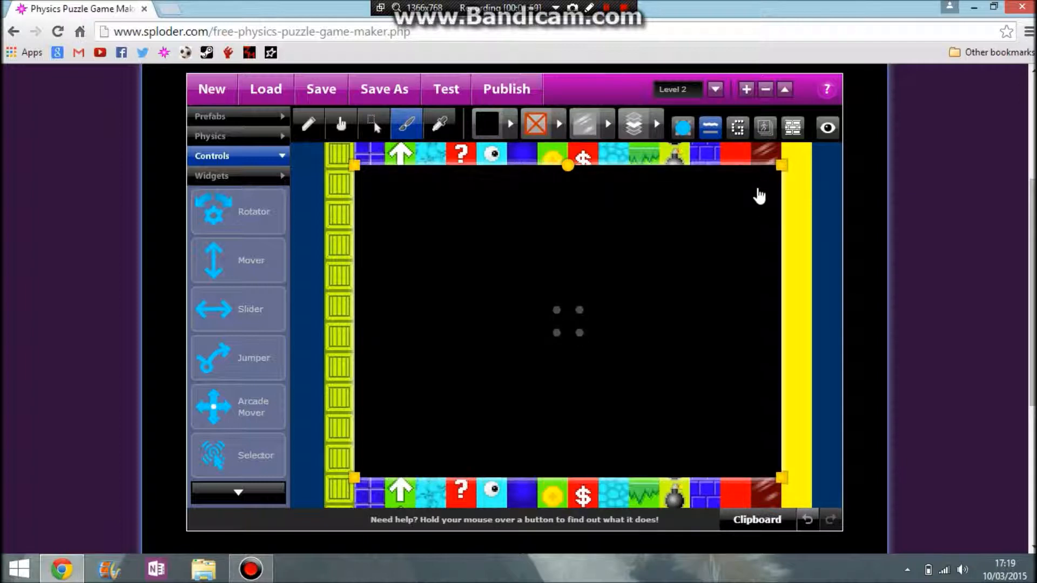
left_click(542, 129)
left_click(591, 149)
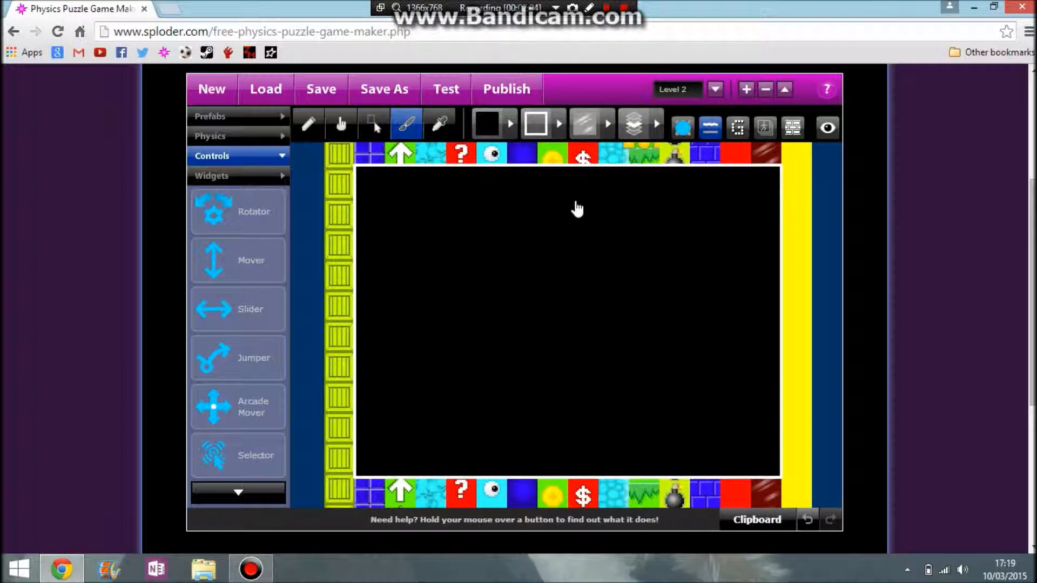
- Duplicate the black rectangle and shrink the copy so it fits just inside the original on all sides
left_click(576, 221)
left_click_drag(571, 225, 585, 237)
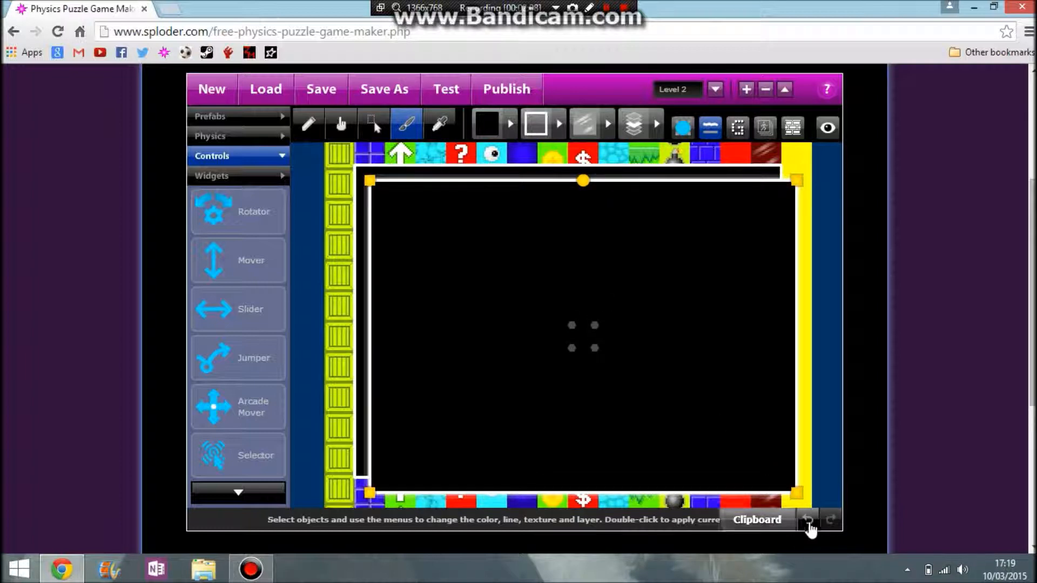
left_click_drag(797, 493, 769, 468)
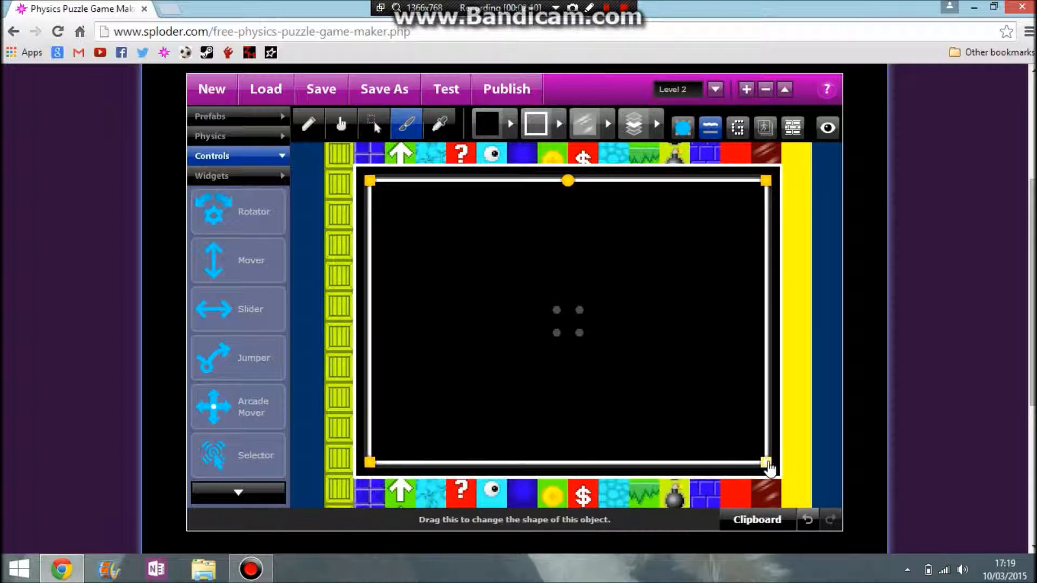
- Give the inner rectangle a grey fill and a black outline
left_click(494, 119)
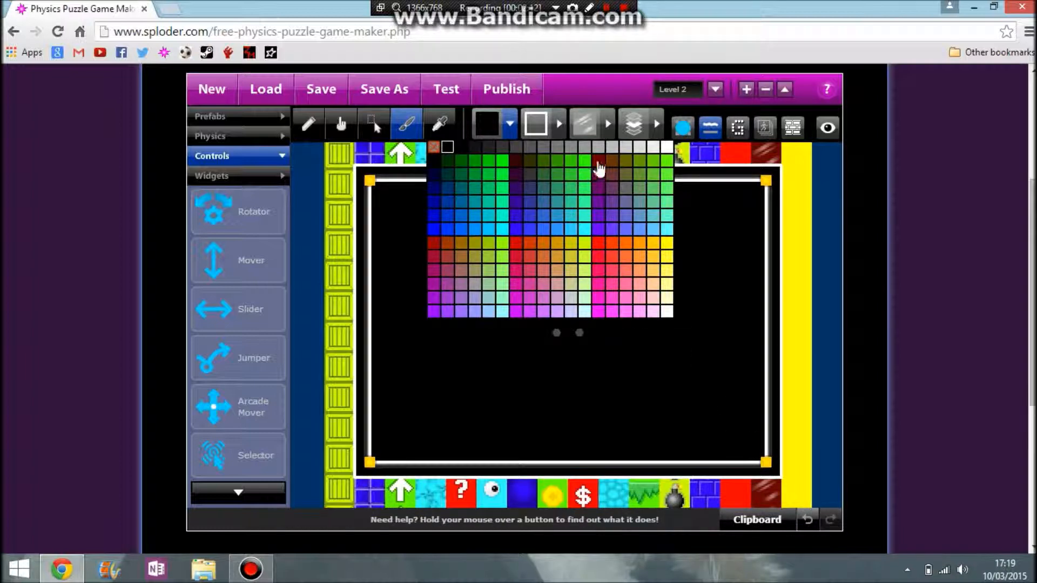
left_click(564, 147)
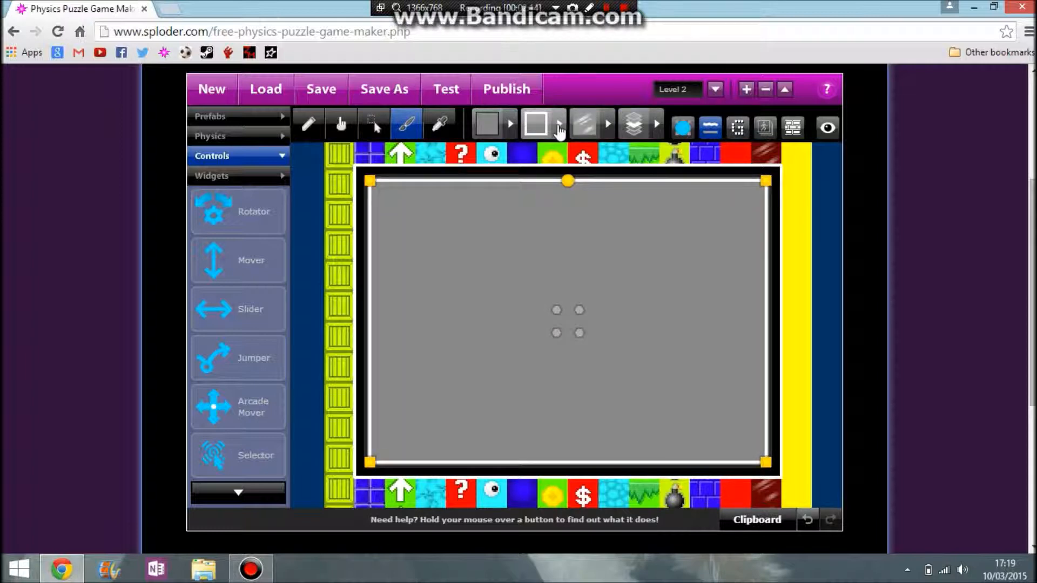
left_click(559, 127)
left_click(510, 149)
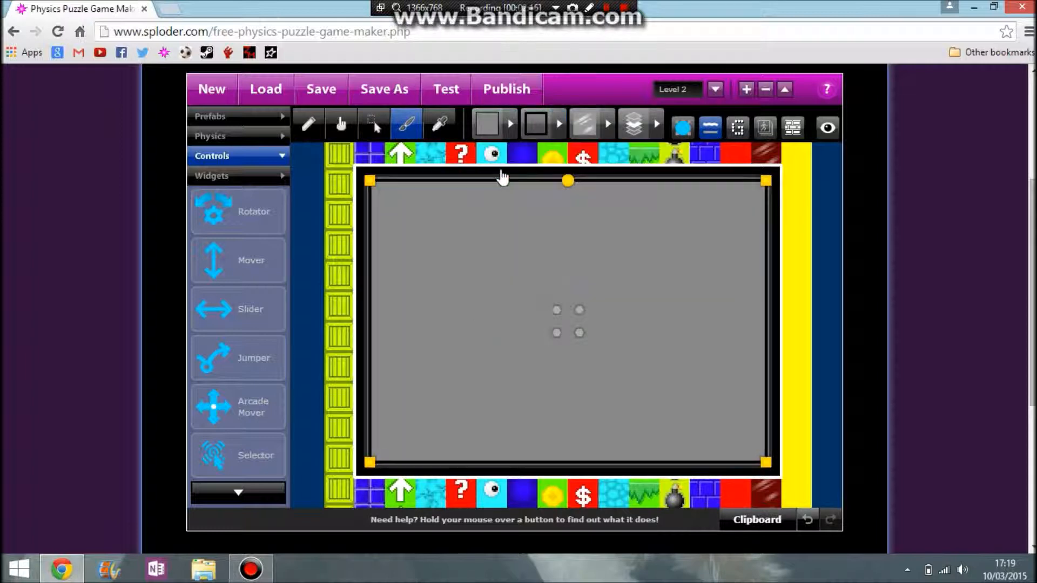
left_click(340, 196)
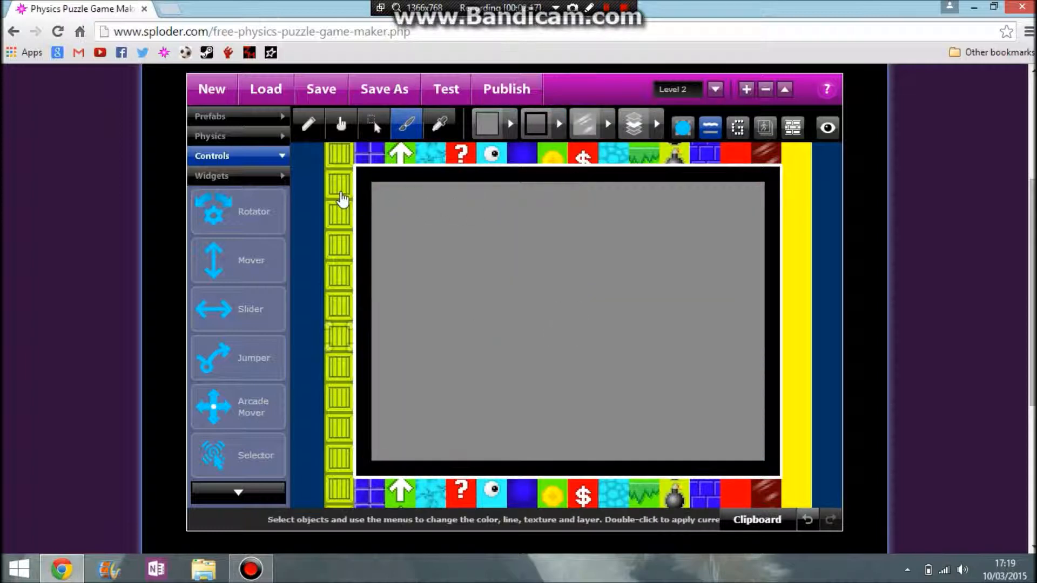
- Draw a tall narrow bar hanging from the upper edge of the grey area and make its fill and outline black
left_click(306, 128)
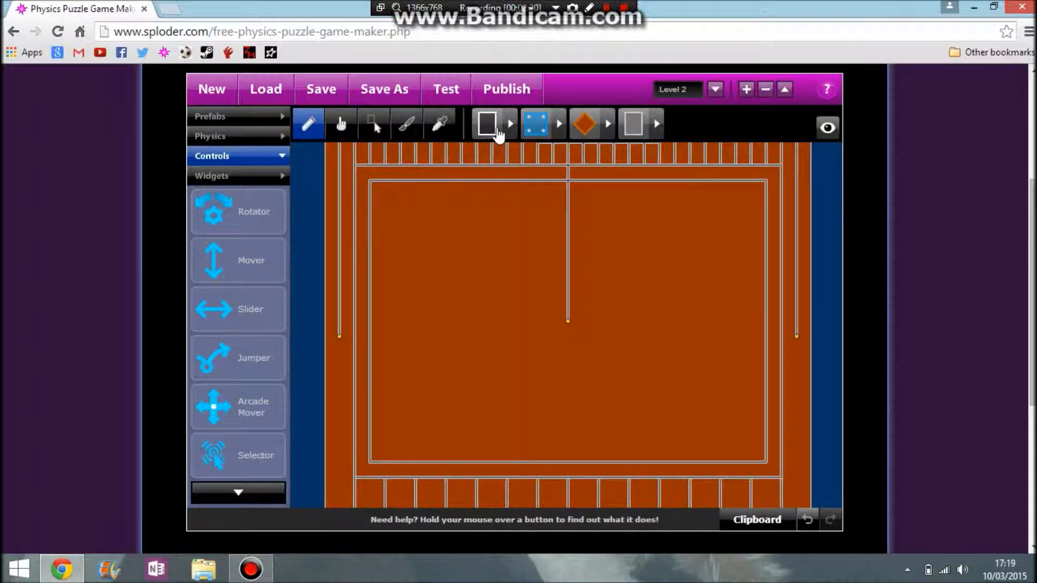
mouse_move(474, 186)
left_mouse_down()
mouse_move(500, 259)
mouse_move(489, 423)
left_mouse_up()
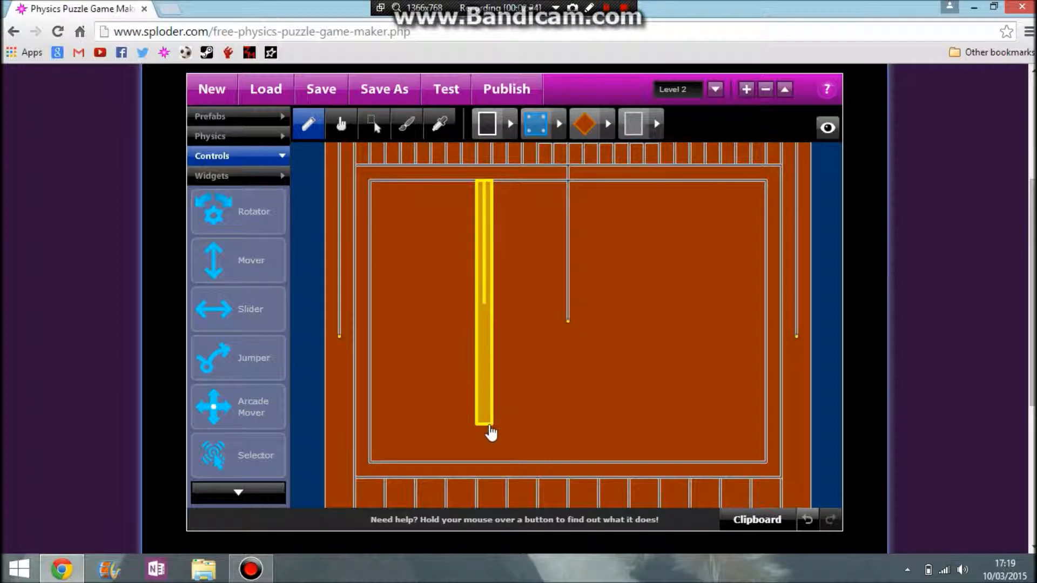
left_click(407, 126)
left_click(486, 420)
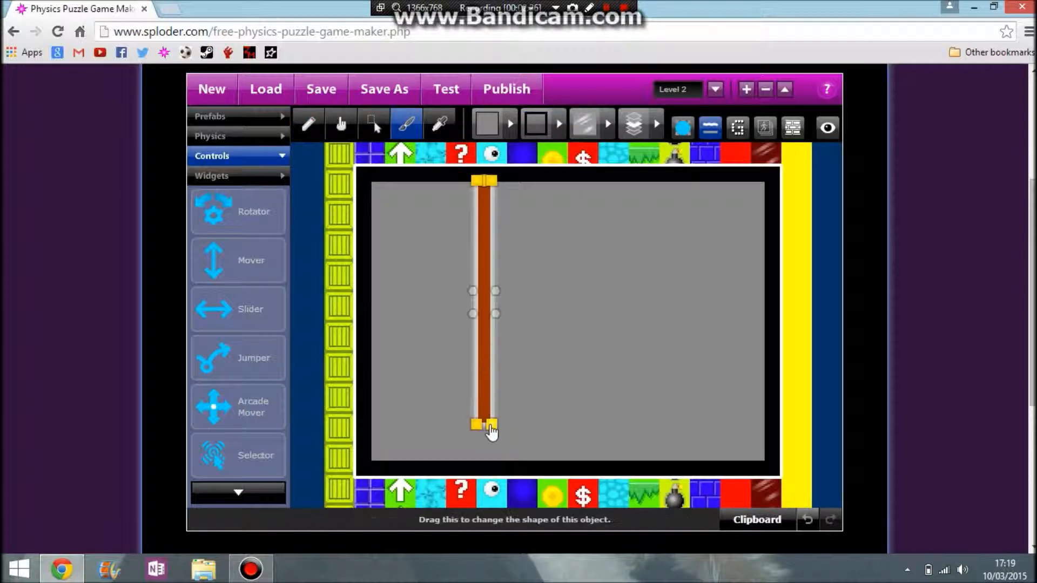
left_click(492, 130)
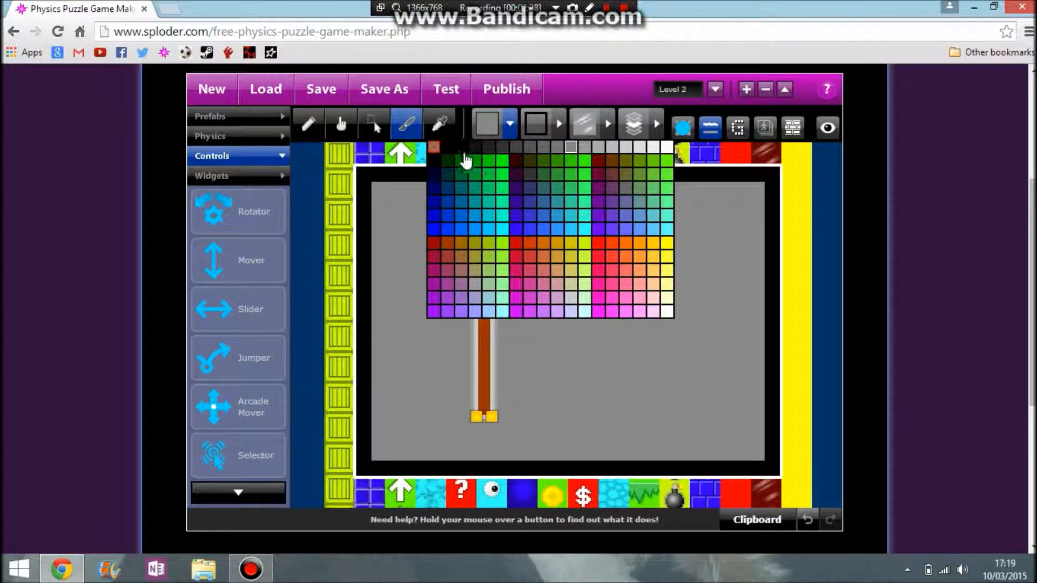
left_click(448, 152)
left_click(556, 125)
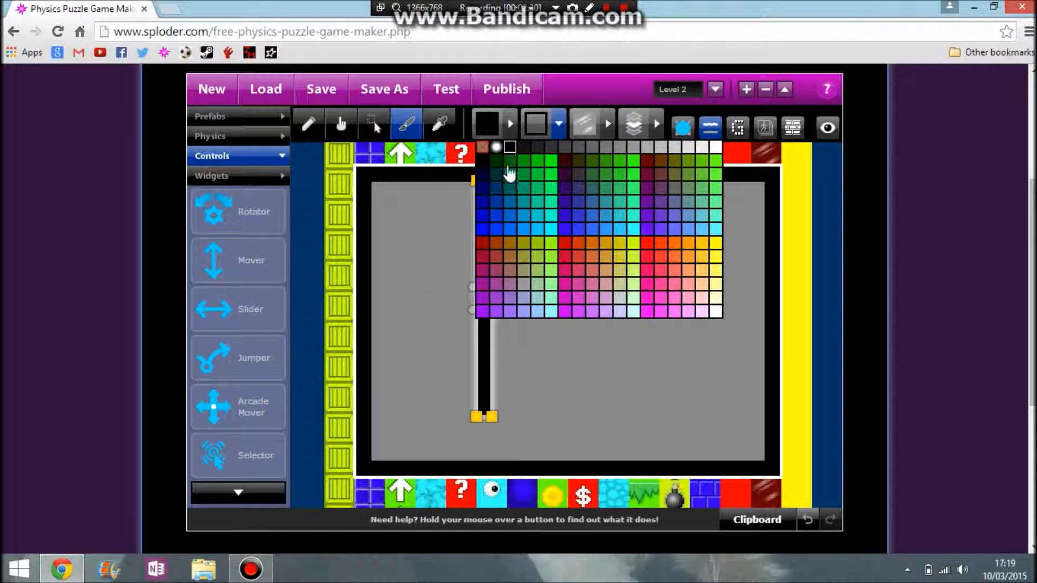
left_click(508, 150)
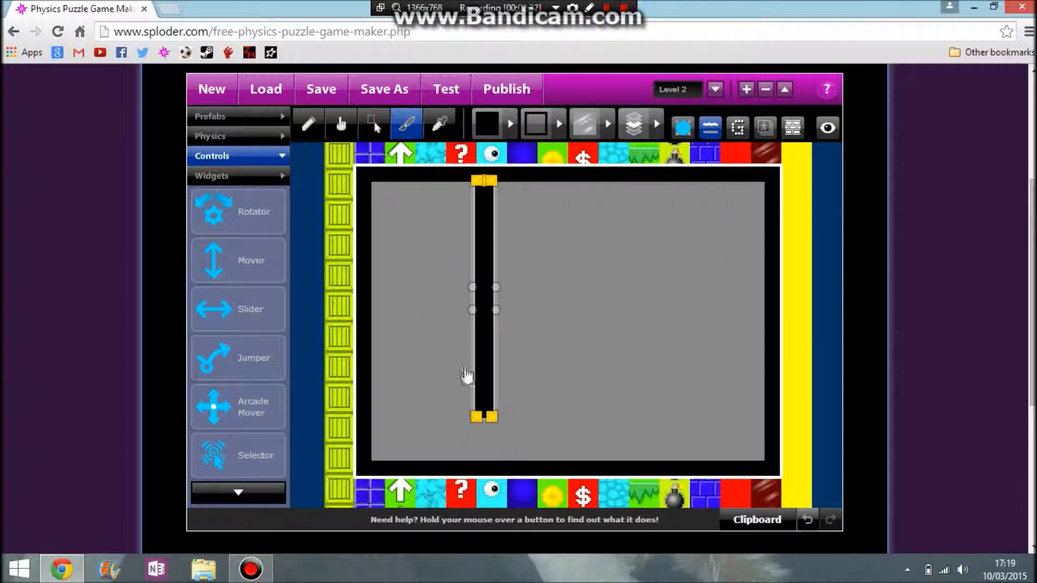
- Place two copies of the black bar, one rising from the frame's lower edge mid-area and one hanging from its upper edge farther right
left_click_drag(479, 340, 606, 391)
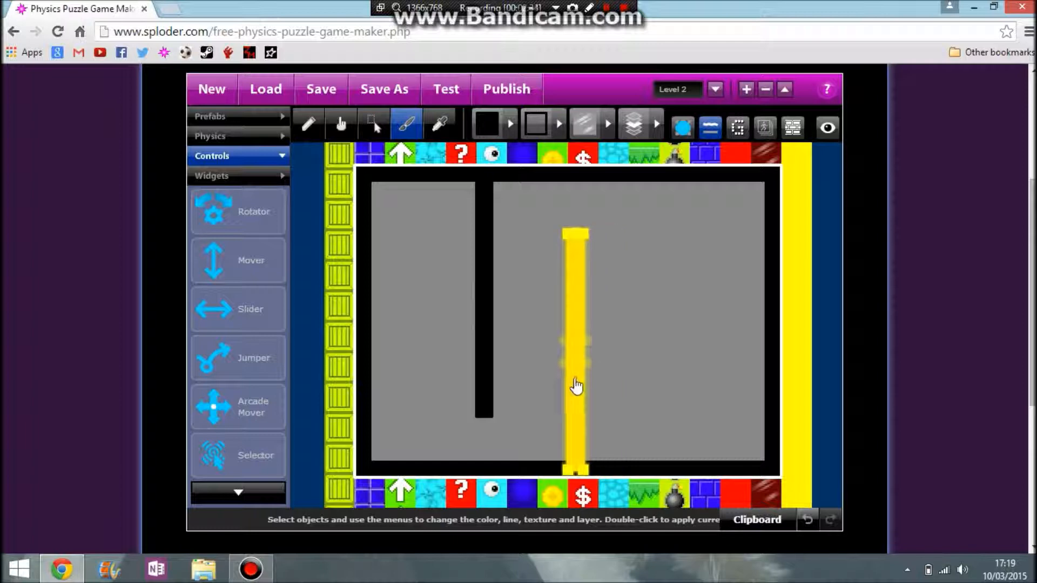
left_click(582, 391)
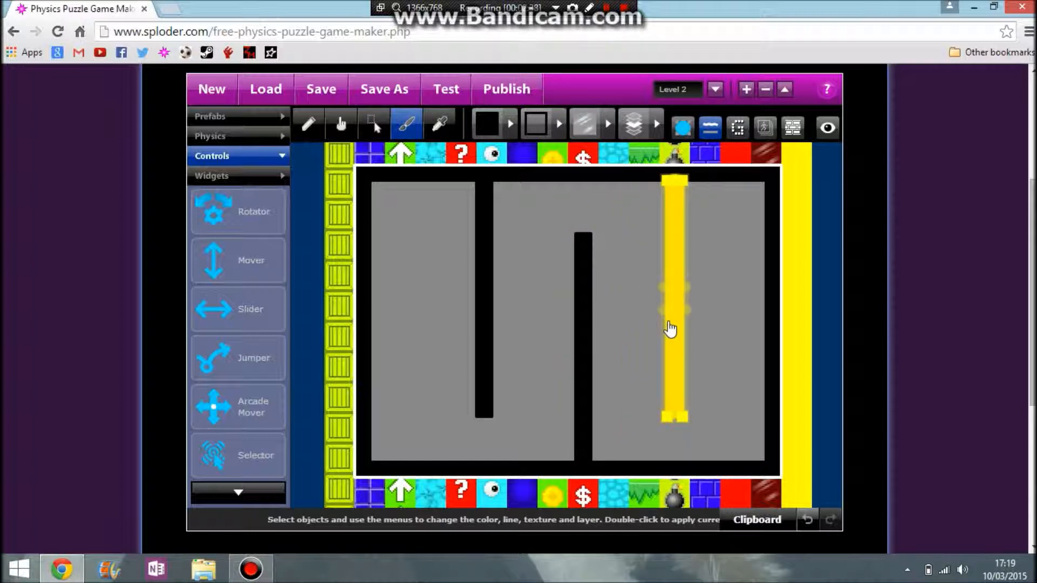
left_click_drag(669, 322, 668, 321)
left_click(670, 327)
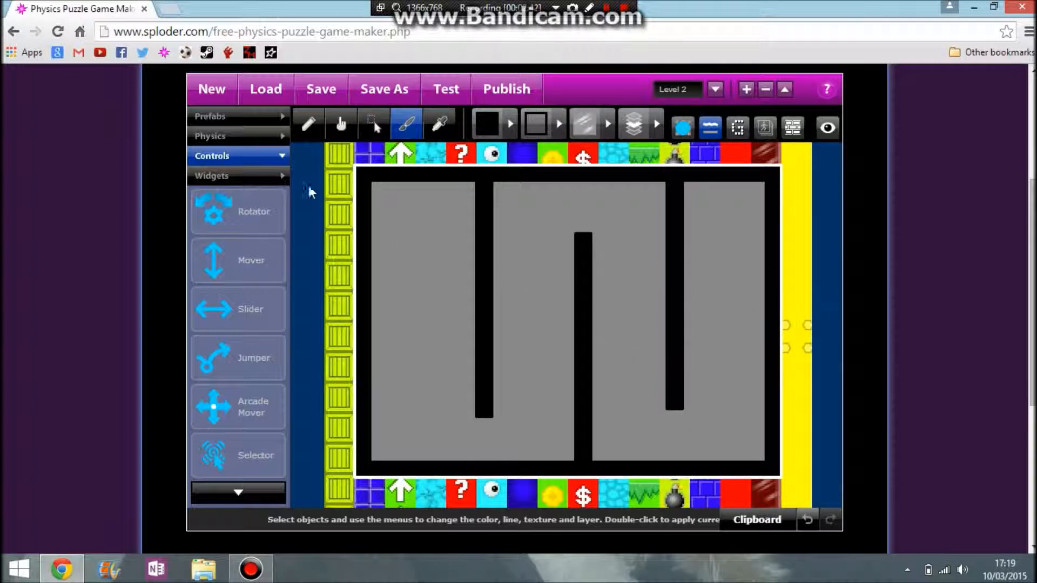
- Draw a small circle in the upper-left compartment of the grey area, beside the first hanging bar
left_click(309, 124)
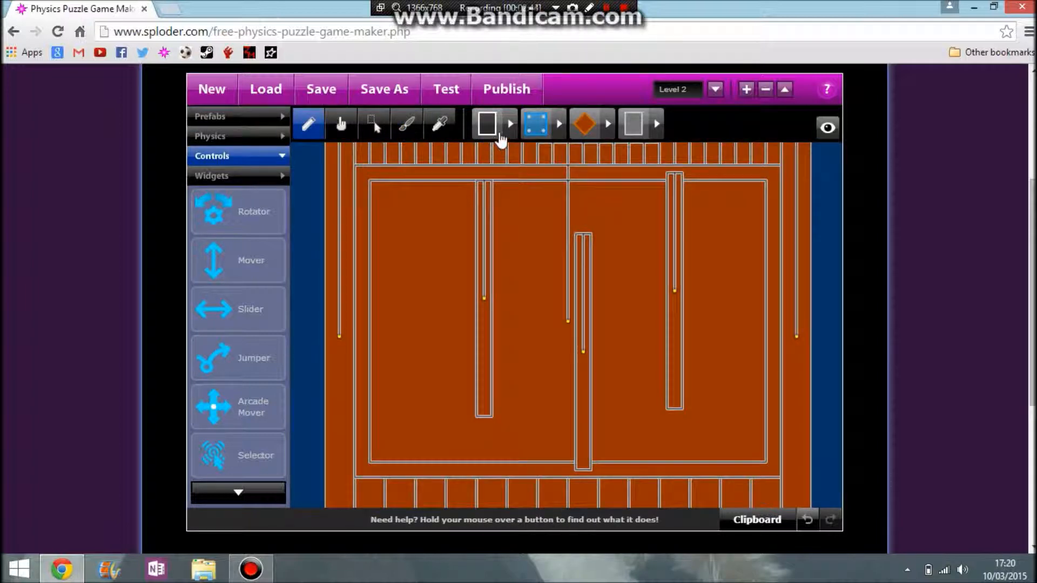
left_click(510, 124)
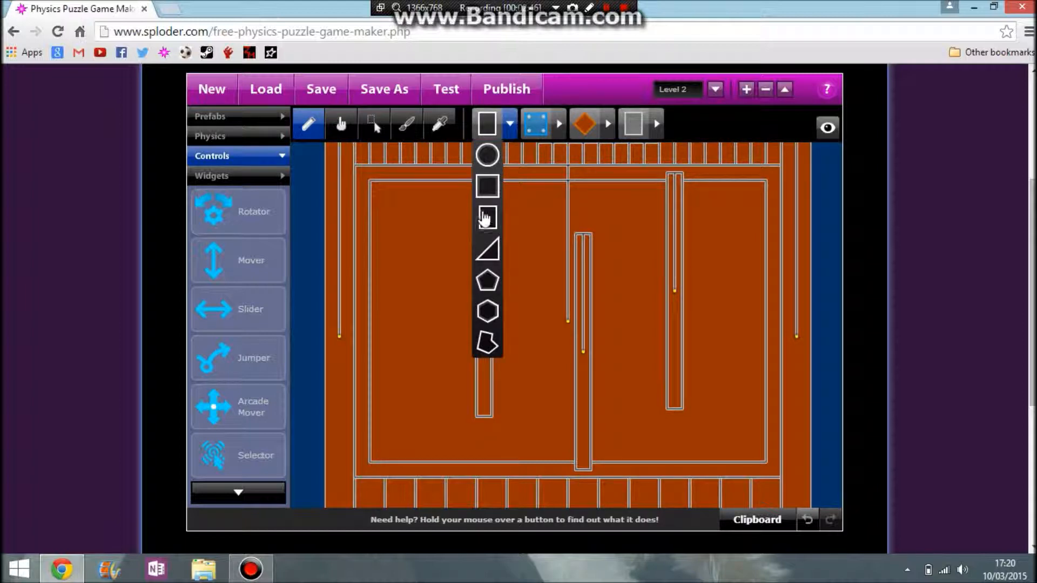
left_click(487, 155)
left_click_drag(423, 204, 422, 182)
- Select the new circle and change its movement type
left_click(375, 125)
left_click(423, 210)
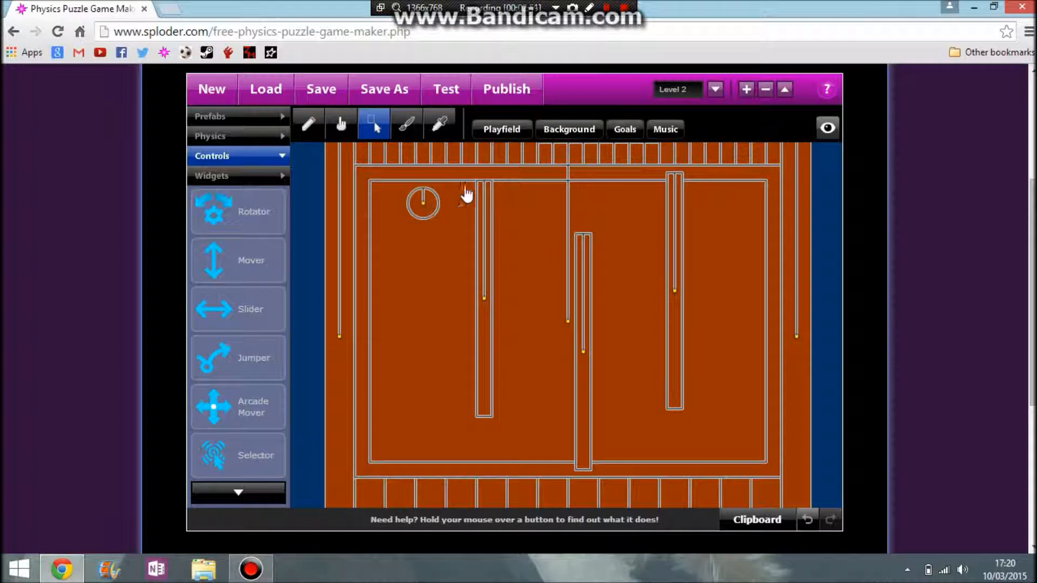
left_click(559, 124)
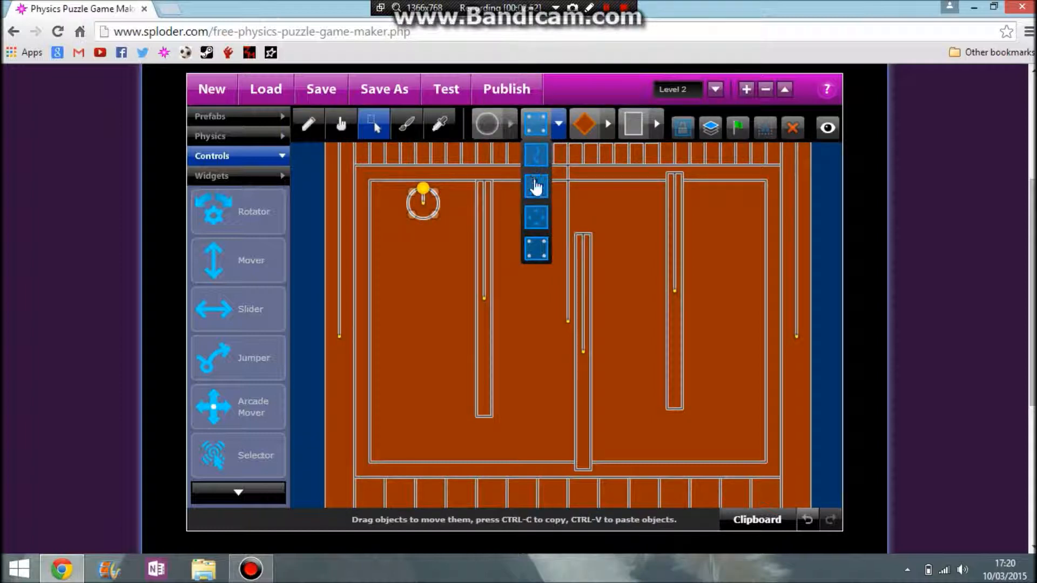
left_click(535, 221)
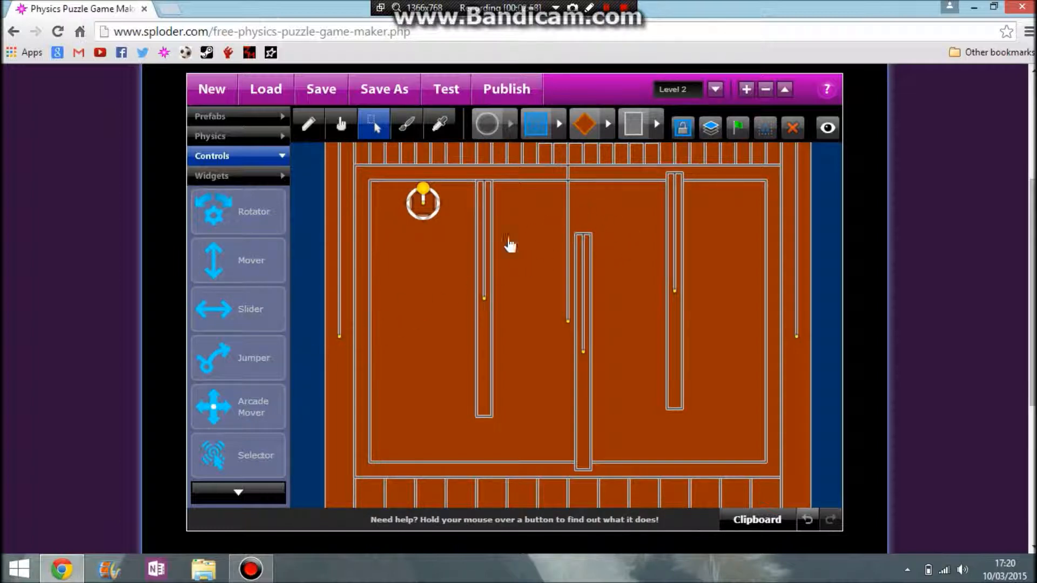
- Assign the large grey area inside the black frame to passthru layer A
left_click(448, 261)
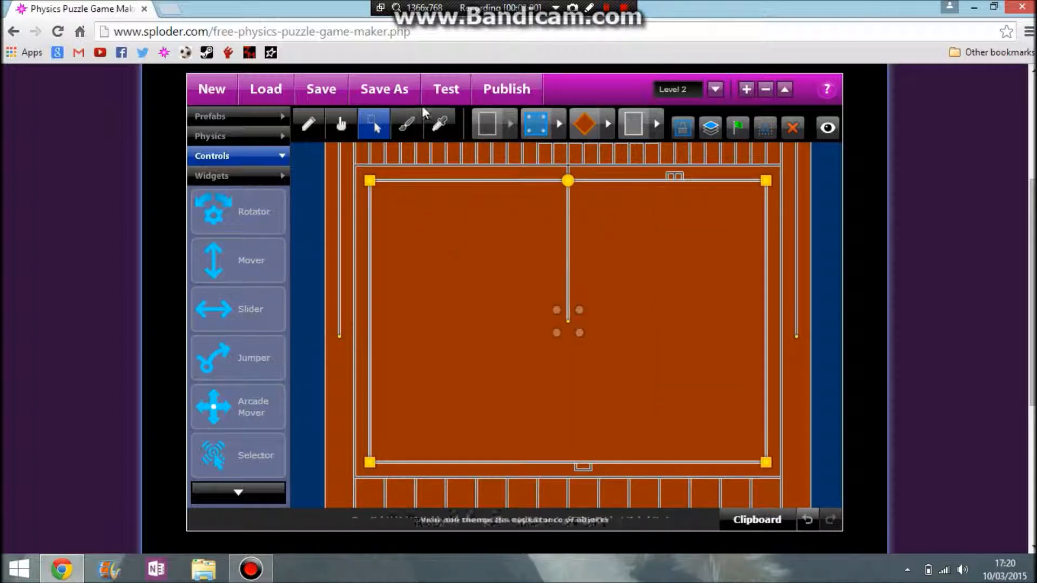
left_click(406, 124)
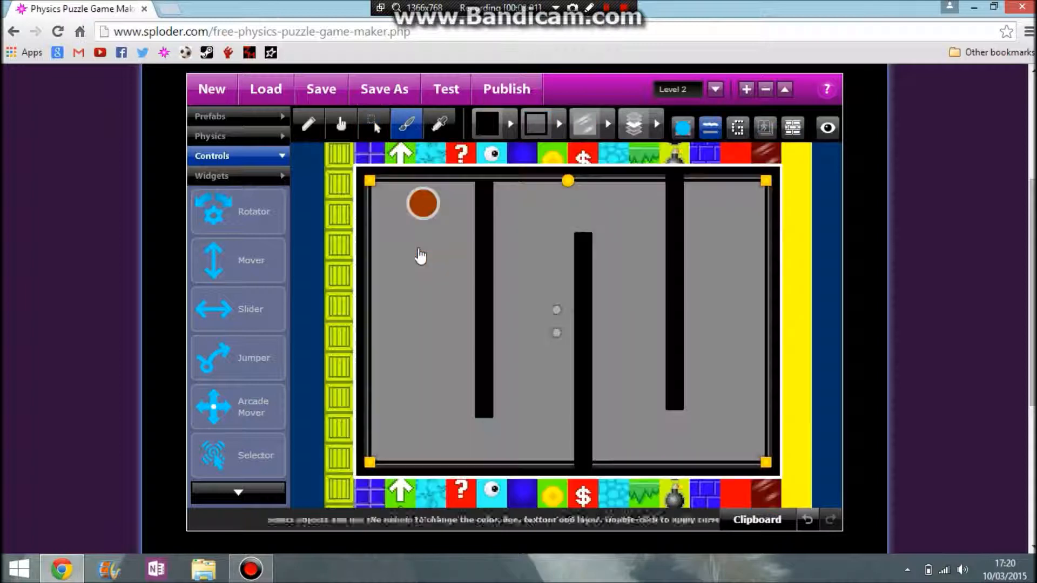
left_click(423, 203)
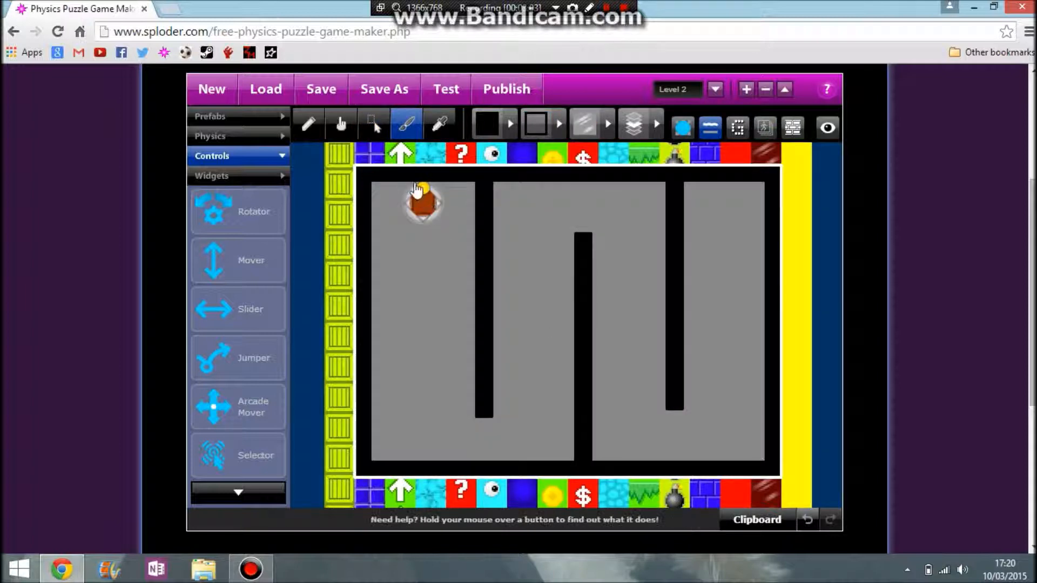
left_click(458, 265)
left_click(371, 130)
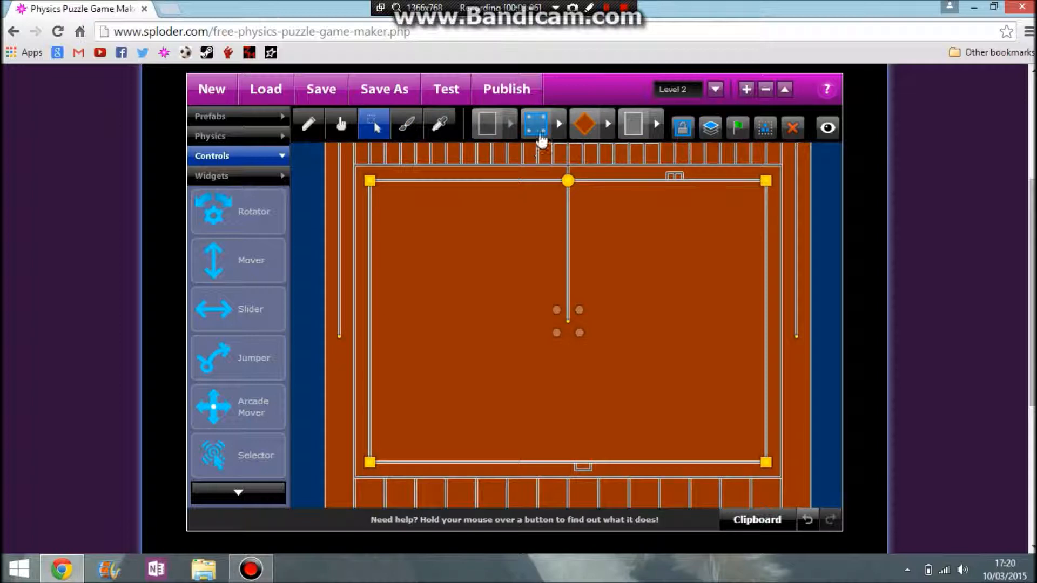
left_click(710, 128)
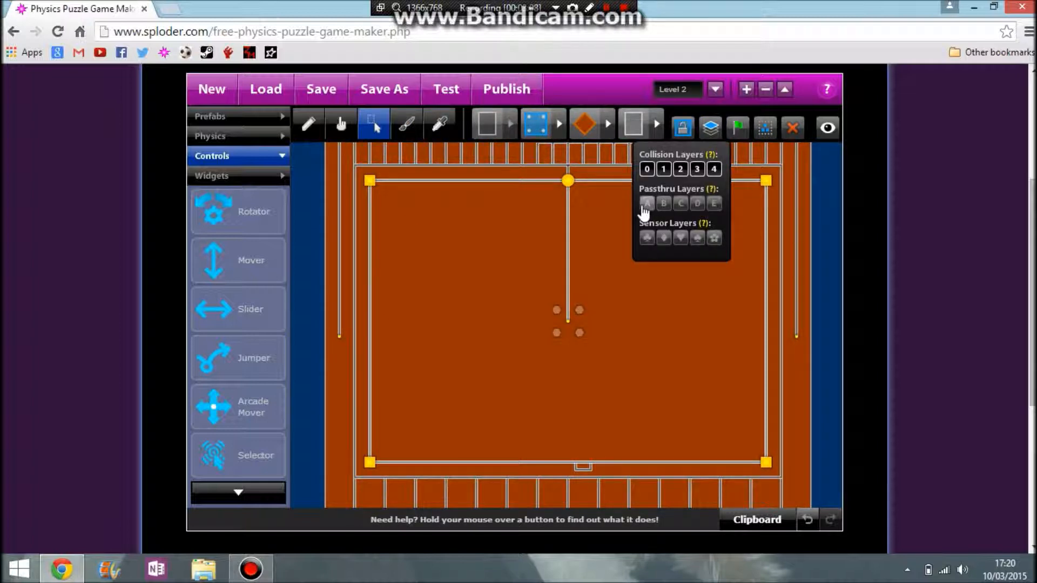
left_click(645, 205)
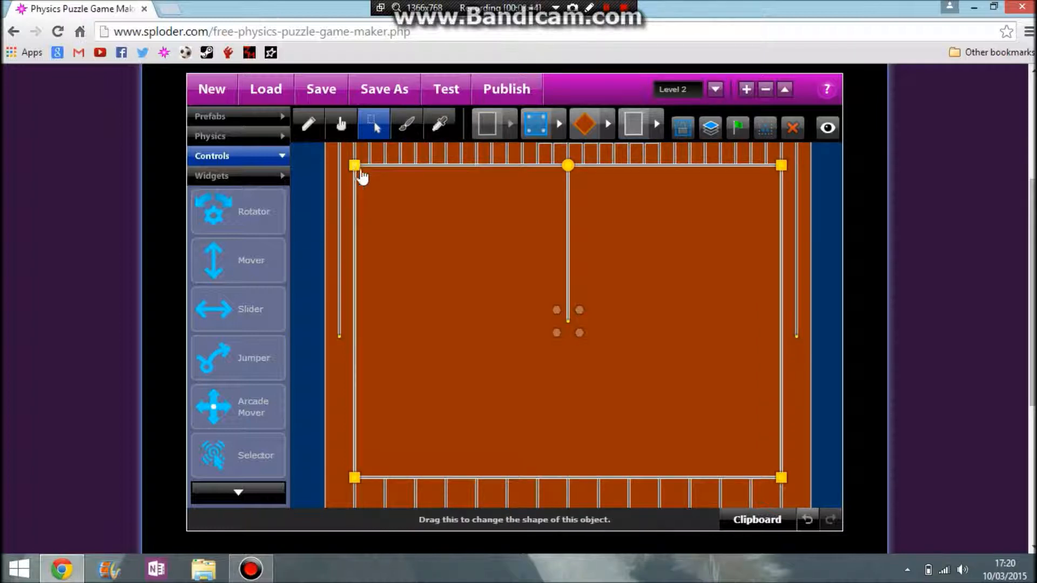
- Add the Mover and Slider controls to the circle and test the level
left_click(406, 125)
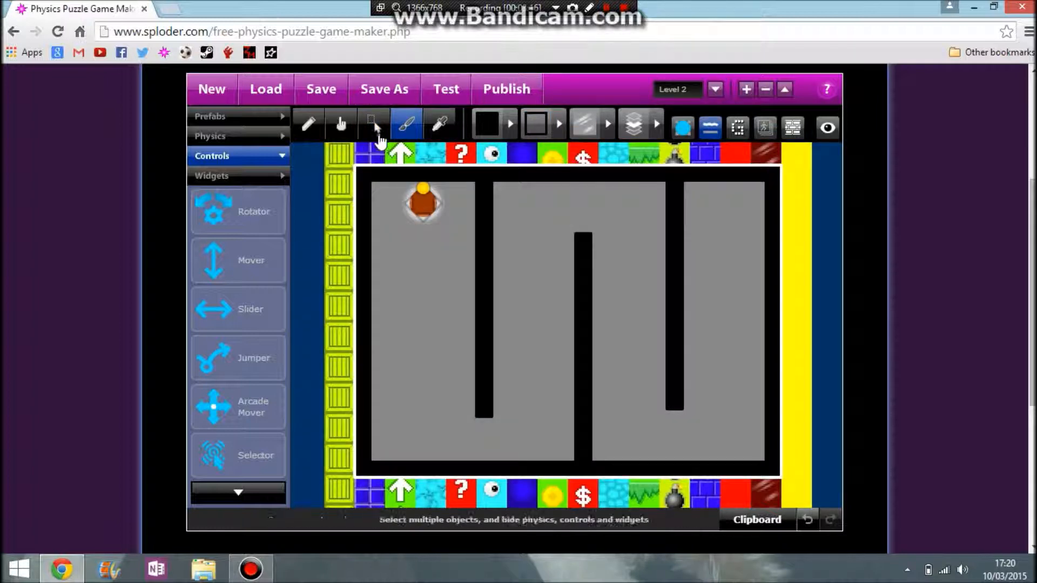
left_click(372, 125)
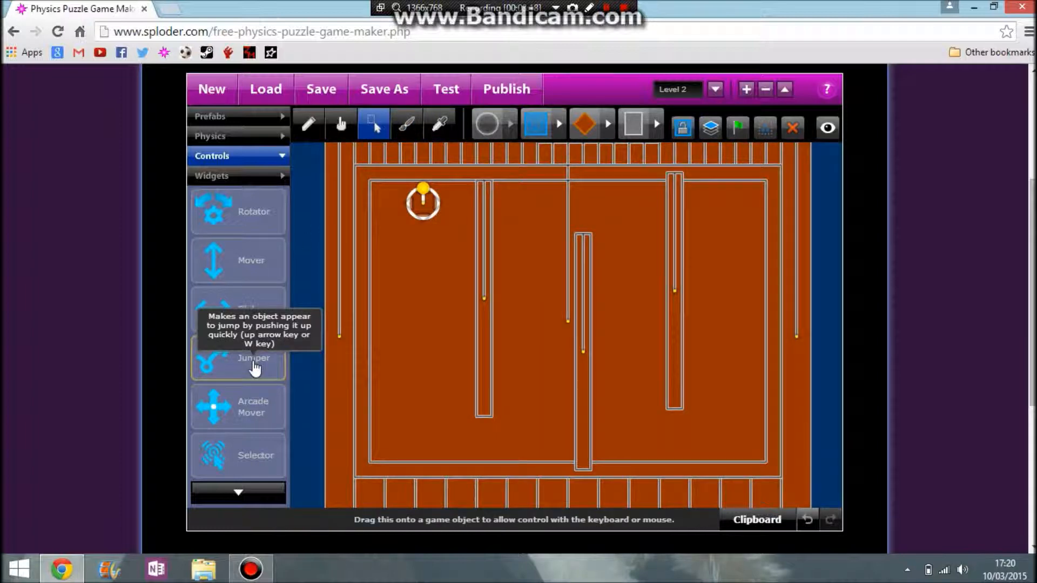
left_click_drag(254, 264, 423, 204)
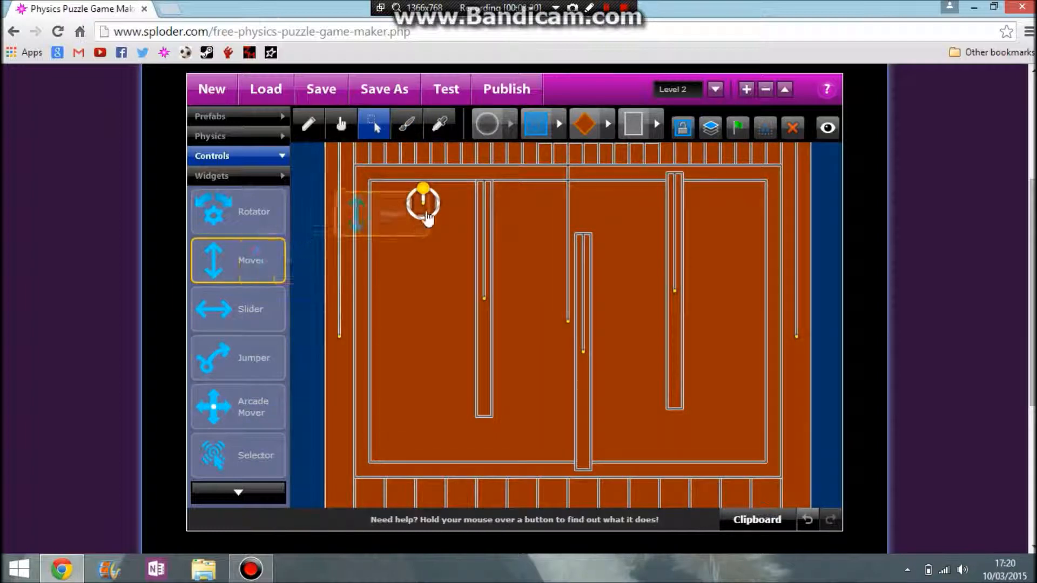
left_click_drag(240, 309, 427, 213)
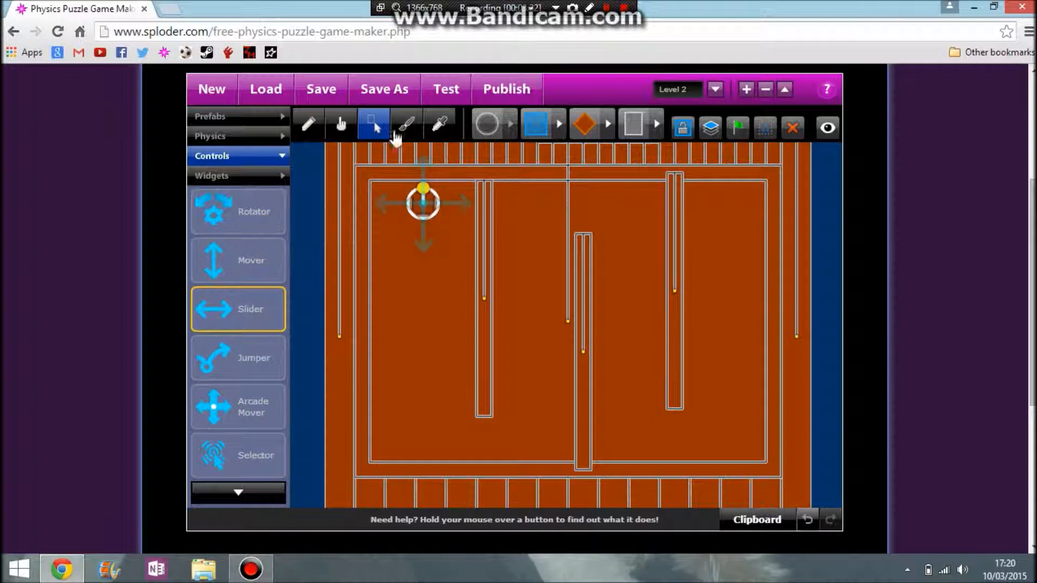
left_click(440, 95)
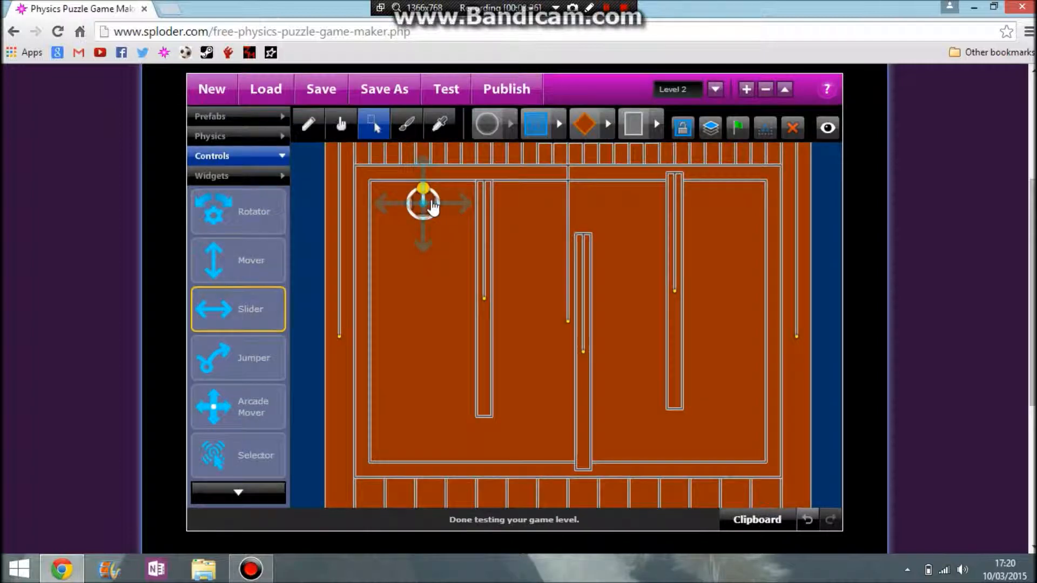
- Review the layer settings of the black frame and the grey area and test the level again
left_click(599, 151)
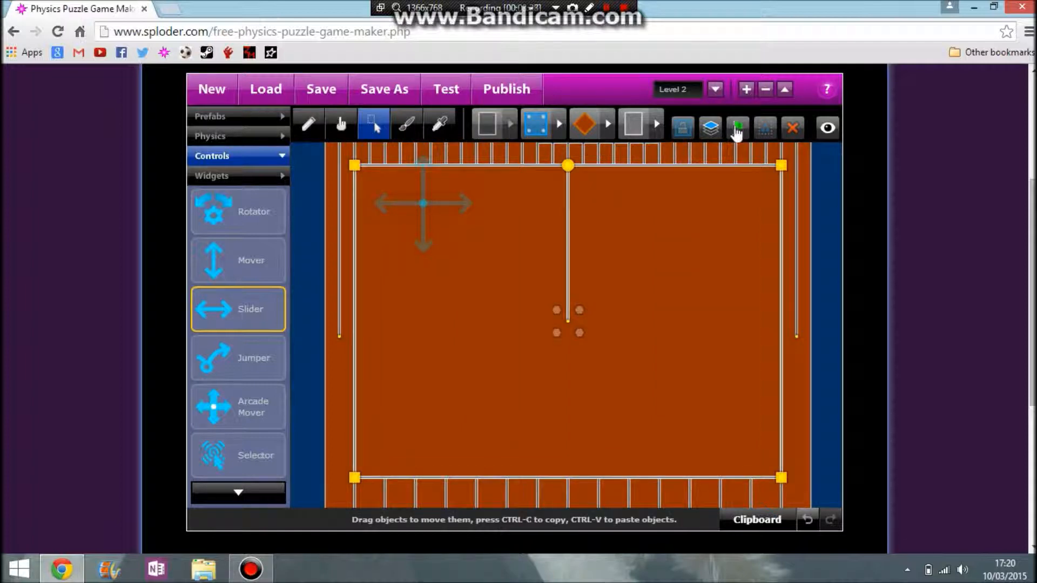
left_click(714, 135)
left_click(406, 124)
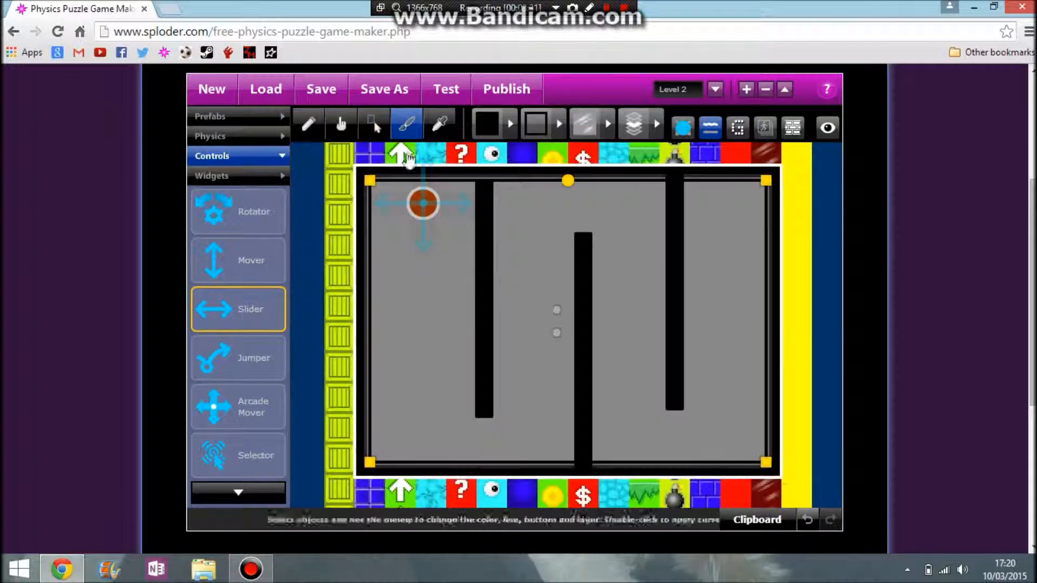
left_click(374, 124)
left_click(720, 131)
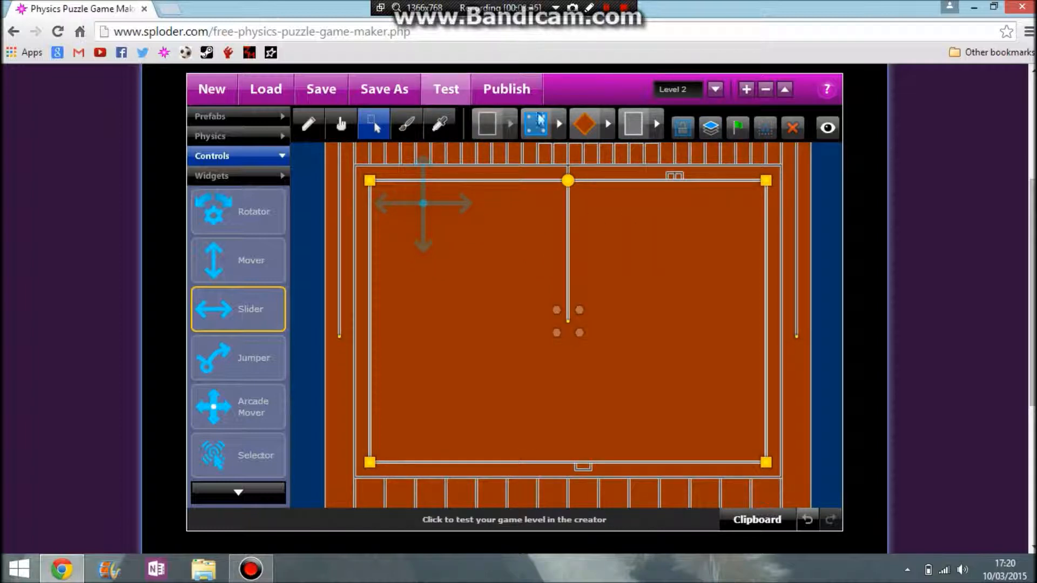
left_click(446, 91)
left_click(699, 125)
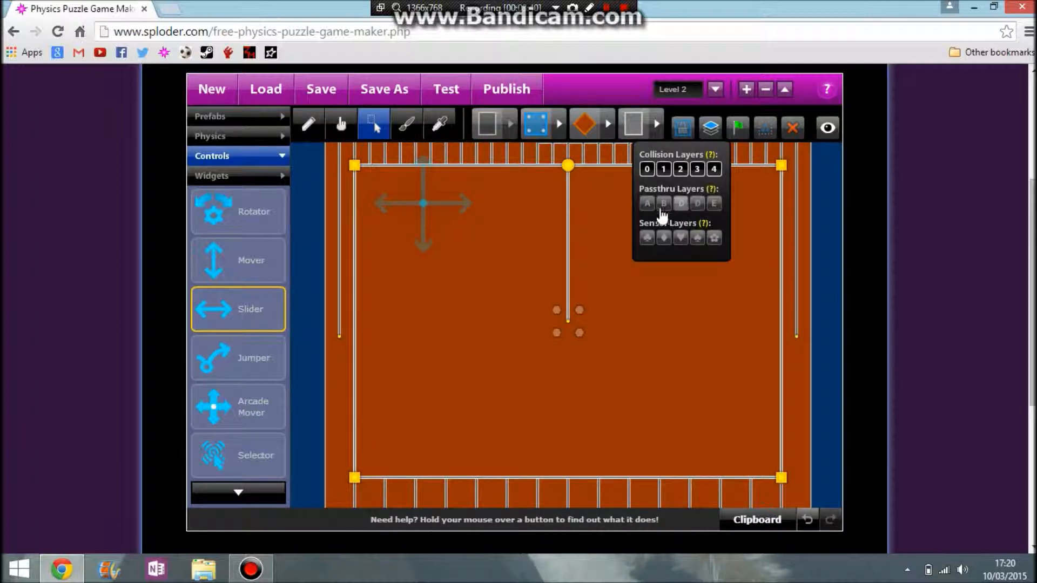
left_click(446, 95)
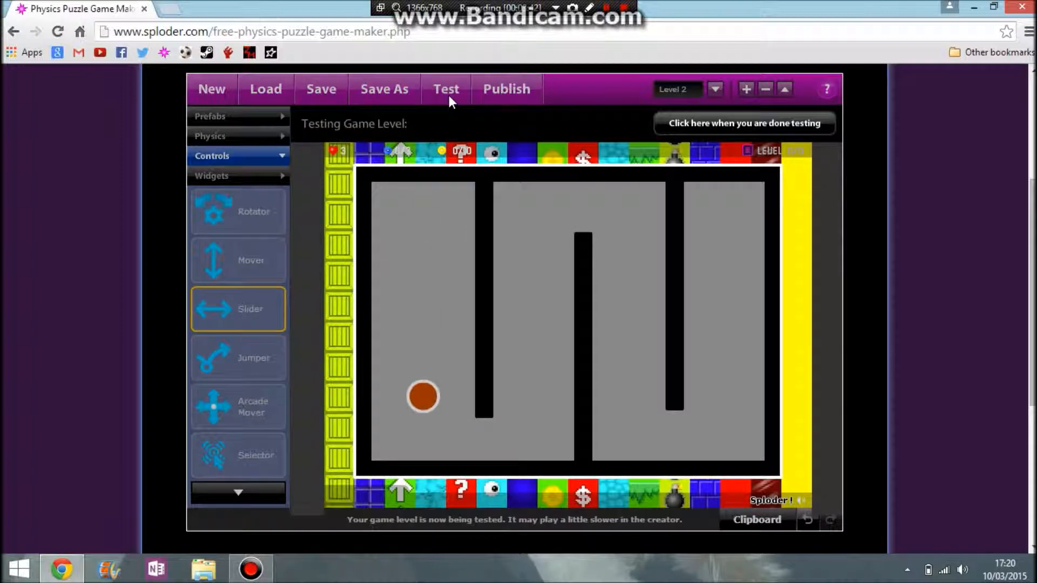
left_click(670, 122)
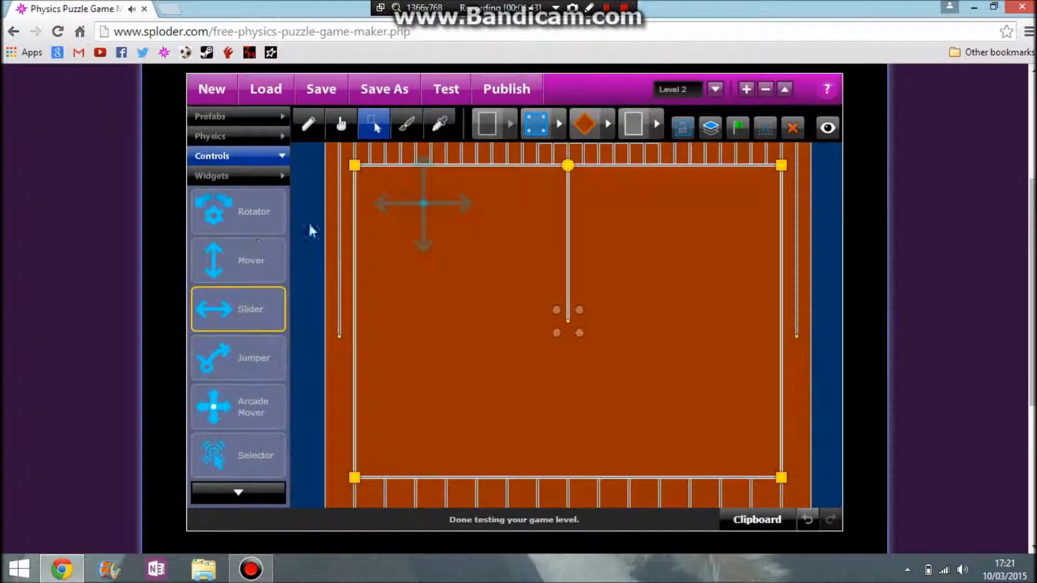
- Shrink the black frame to a thin horizontal bar along the grey area's upper edge and make its outline black
left_click(241, 172)
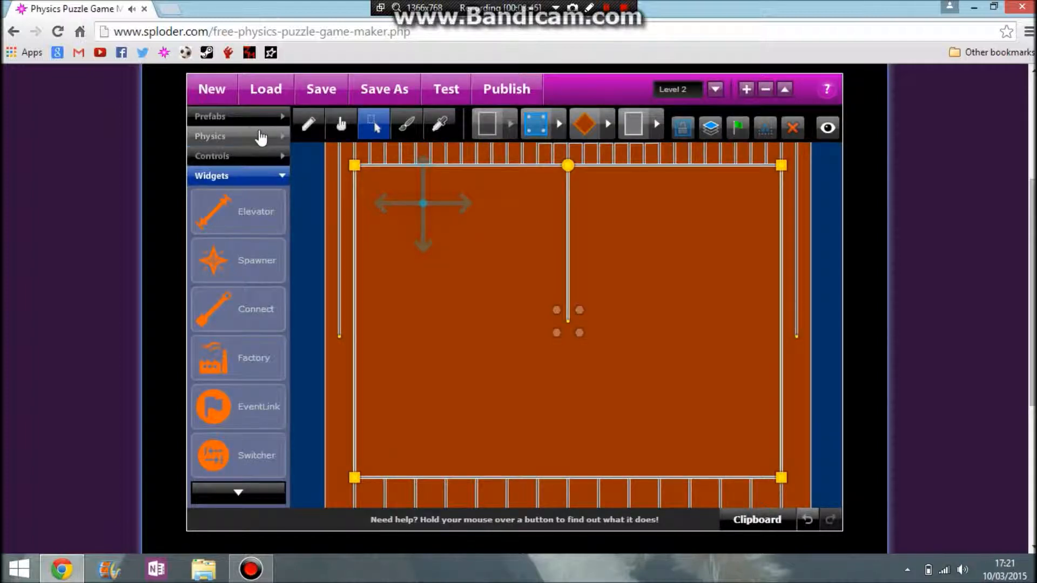
left_click(409, 126)
left_click_drag(358, 480, 356, 190)
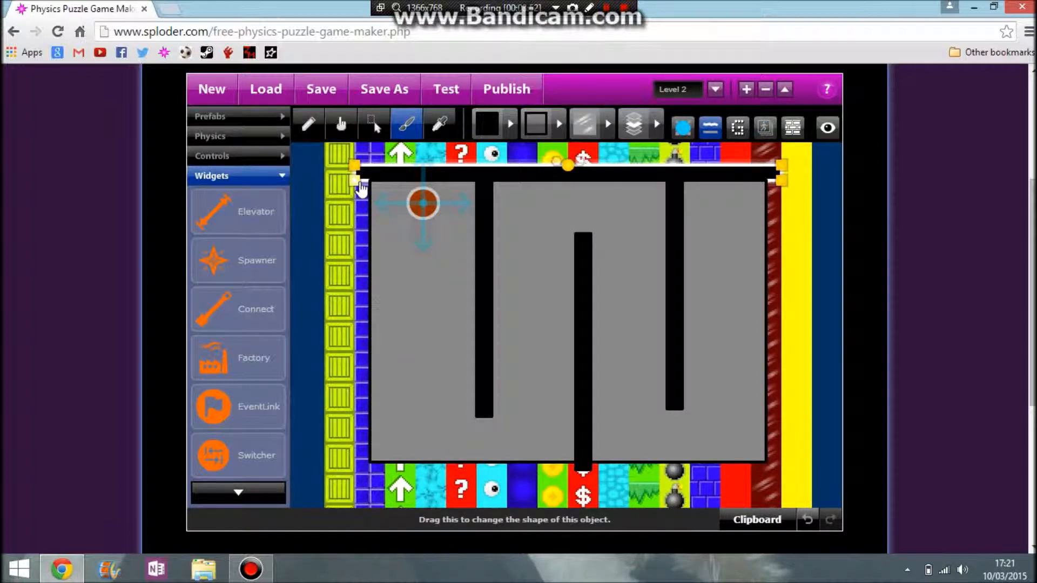
left_click(540, 129)
left_click(511, 155)
- Place black bar copies along the grey area's lower, left and right edges, lengthening the side bars to meet the lower bar
left_click_drag(488, 184, 493, 468)
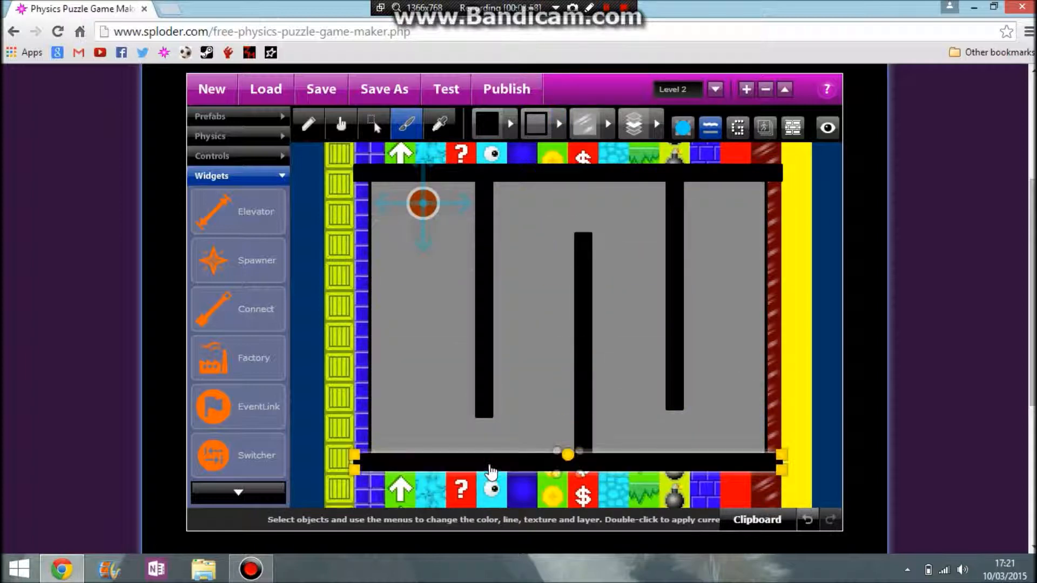
key("ctrl+v")
left_click(572, 449)
left_click_drag(569, 355, 374, 216)
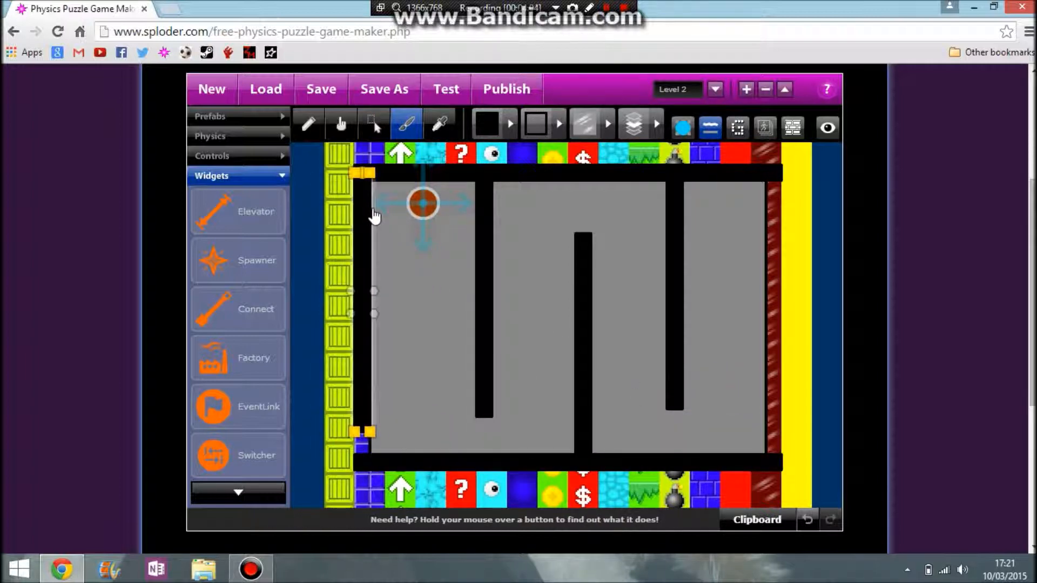
left_click_drag(372, 433, 370, 457)
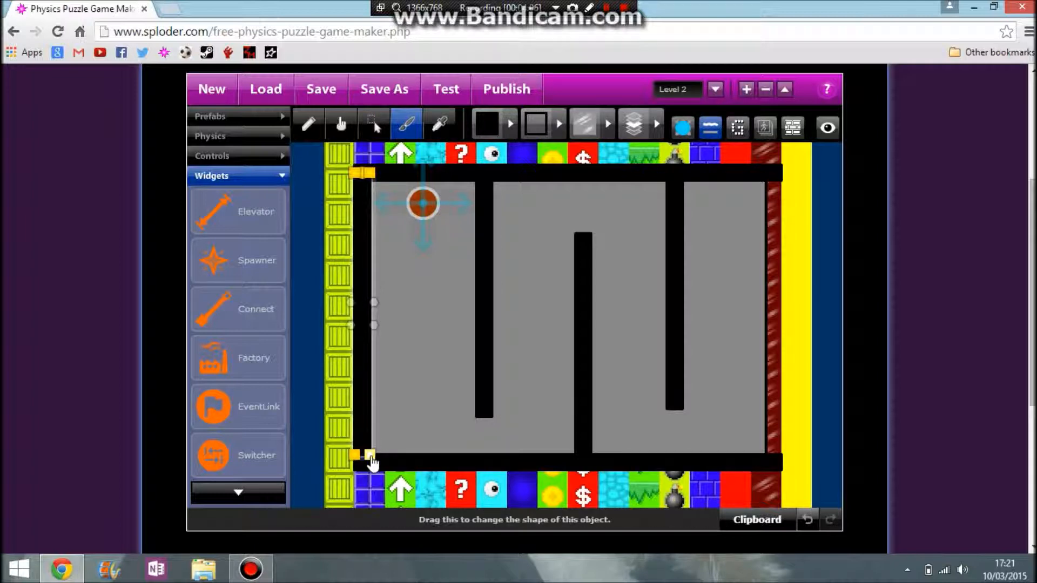
left_click(364, 428)
left_click_drag(473, 416, 772, 417)
left_click(656, 288)
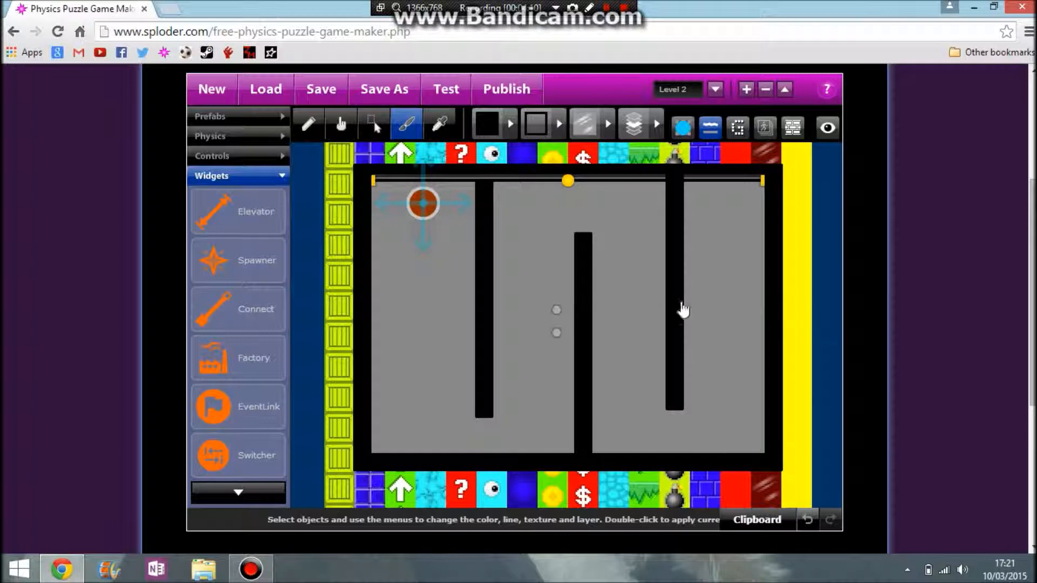
- Give the circle a black outline and an orange-red fill
left_click(422, 219)
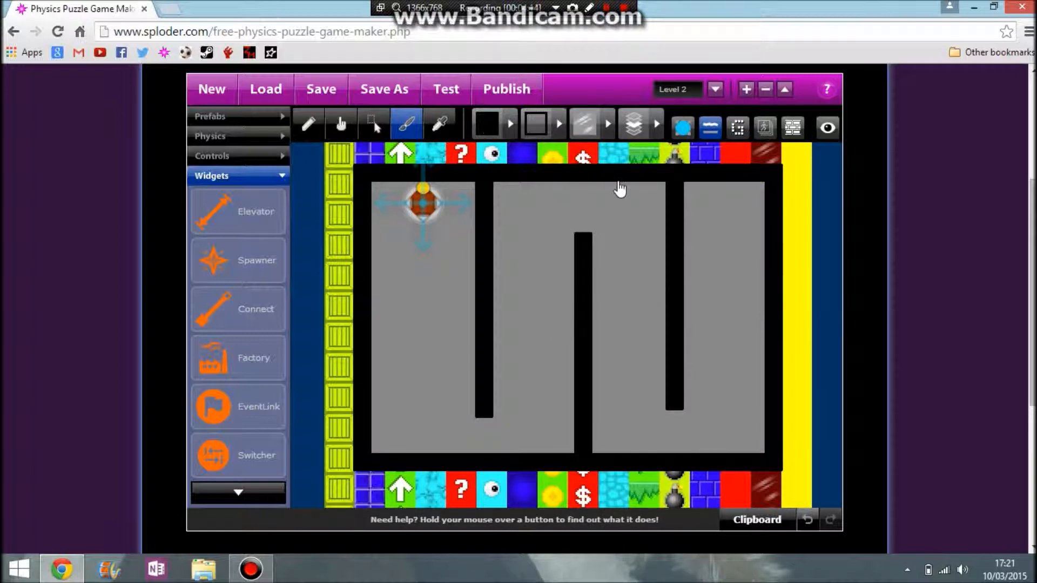
left_click(510, 124)
left_click(559, 124)
left_click(496, 145)
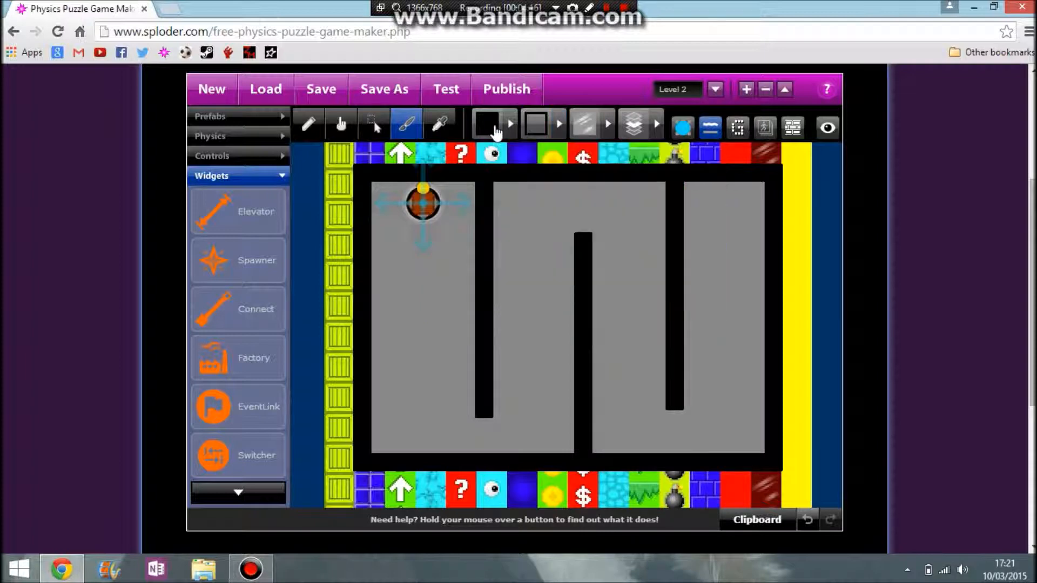
left_click(509, 124)
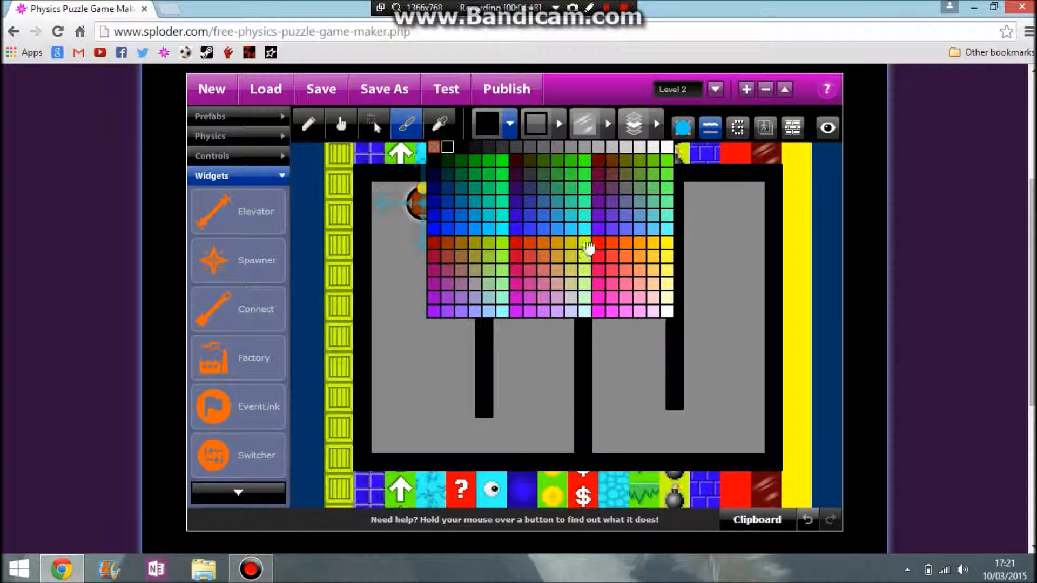
left_click(614, 251)
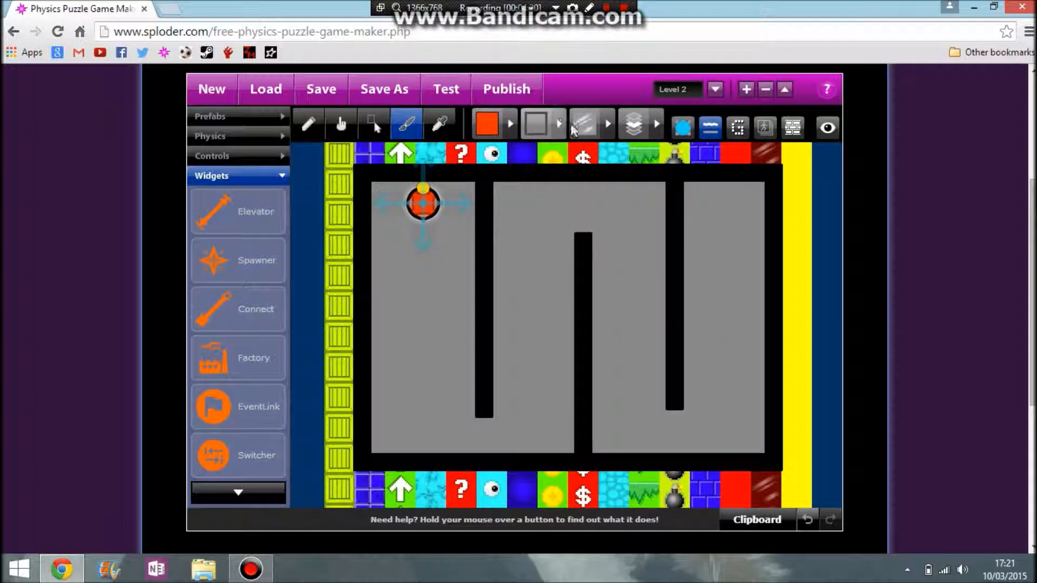
- Apply the pair-of-eyes graphic to the circle and test the level
left_click(607, 123)
left_click(649, 218)
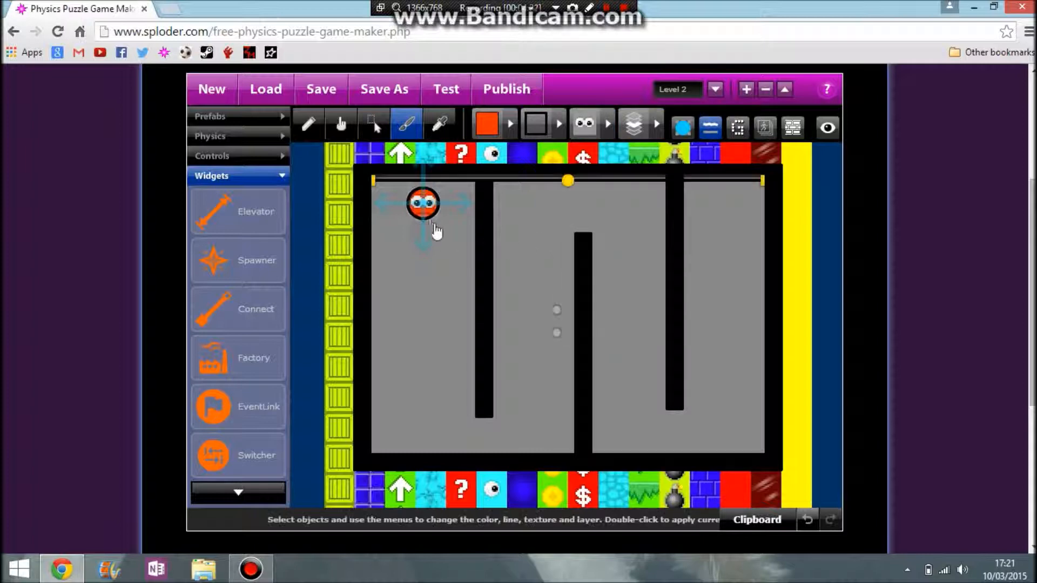
left_click(446, 89)
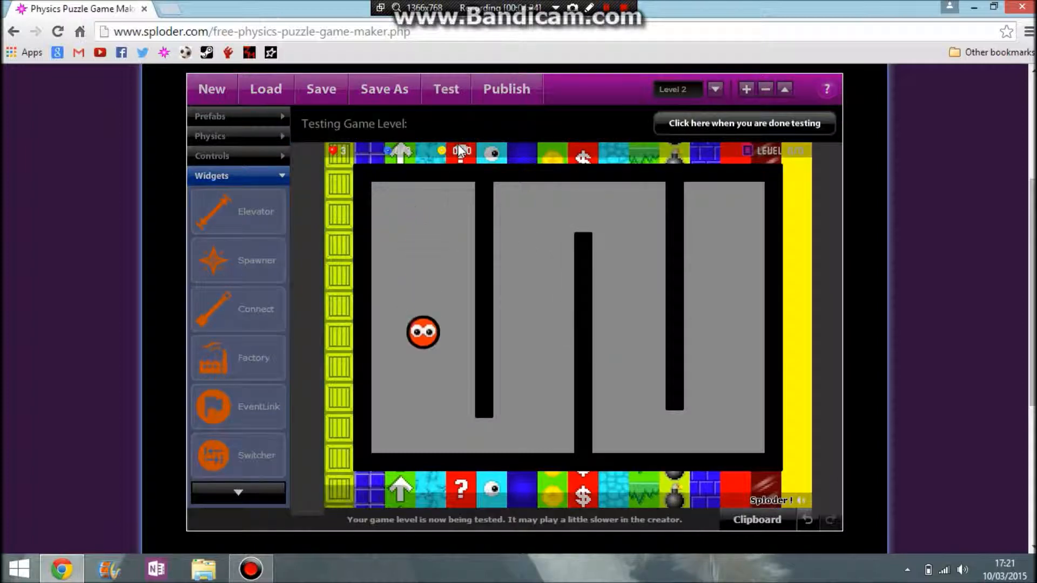
left_click(672, 126)
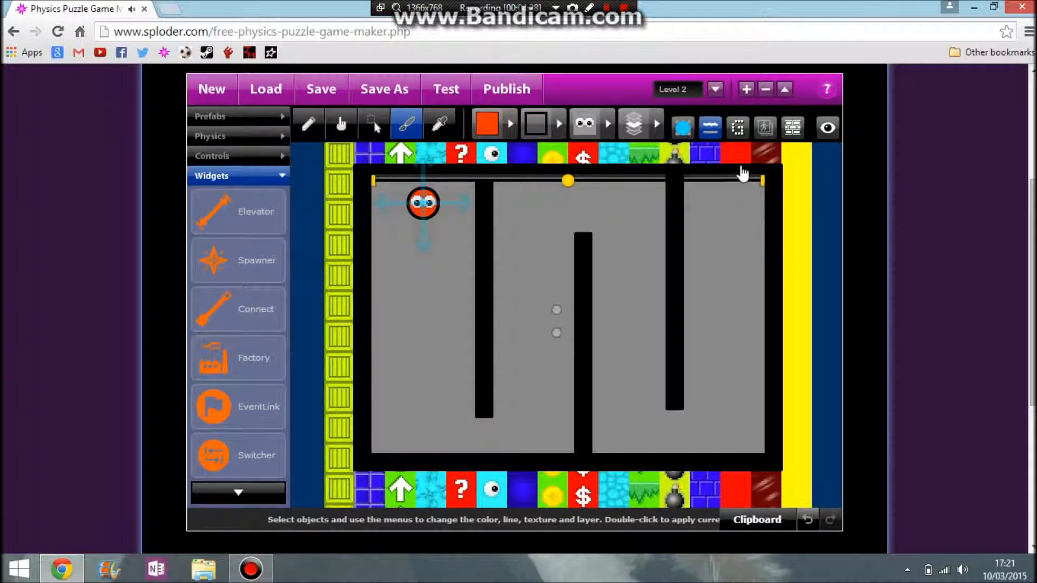
left_click(744, 175)
left_click(769, 229)
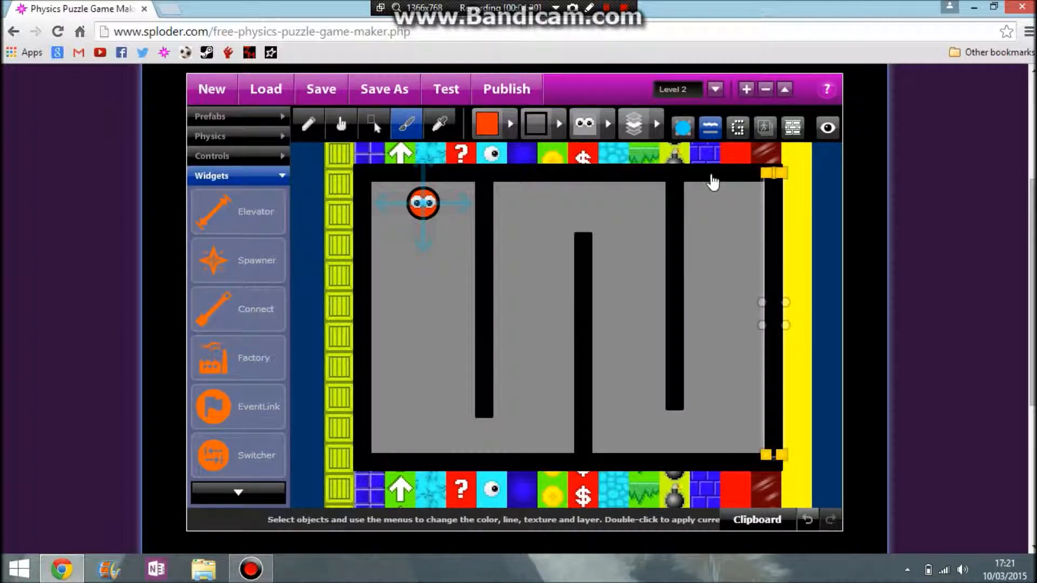
left_click(360, 233, "shift")
left_click(344, 234)
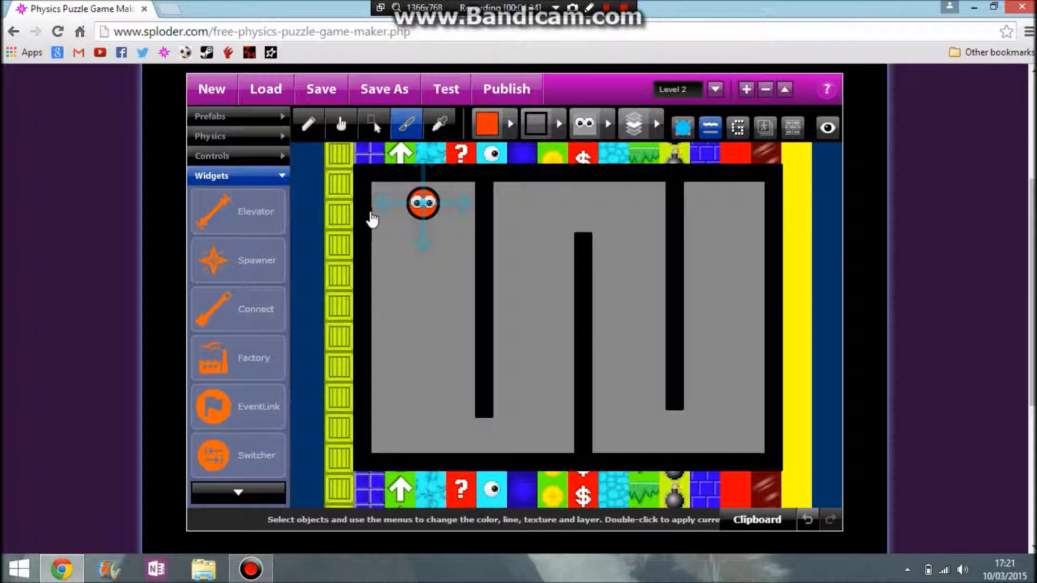
- Remove the four black border bars from passthru layer A and test the level
left_click(371, 218)
left_click(490, 173, "shift")
left_click(779, 254, "shift")
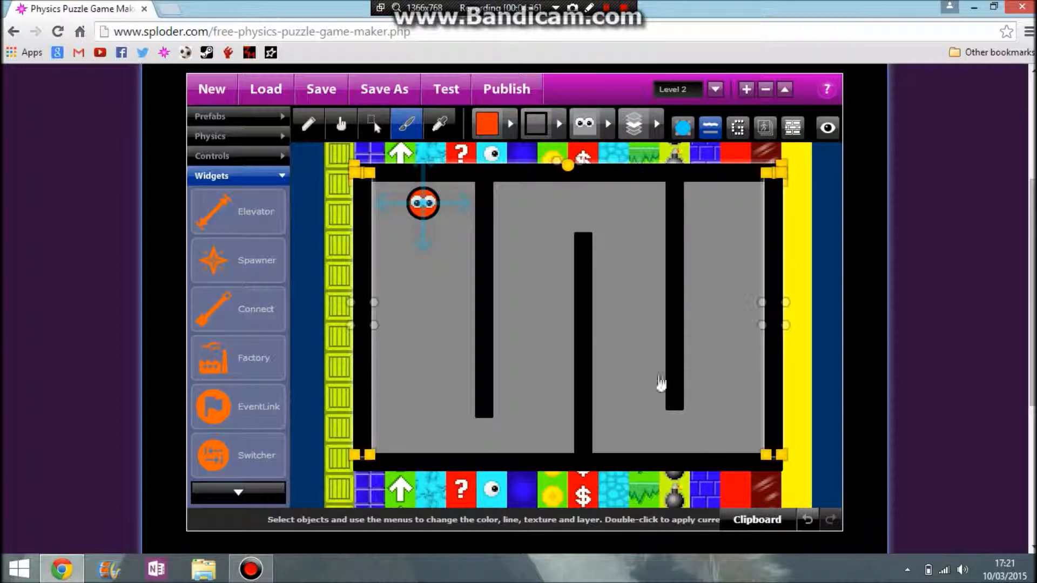
left_click(619, 454, "shift")
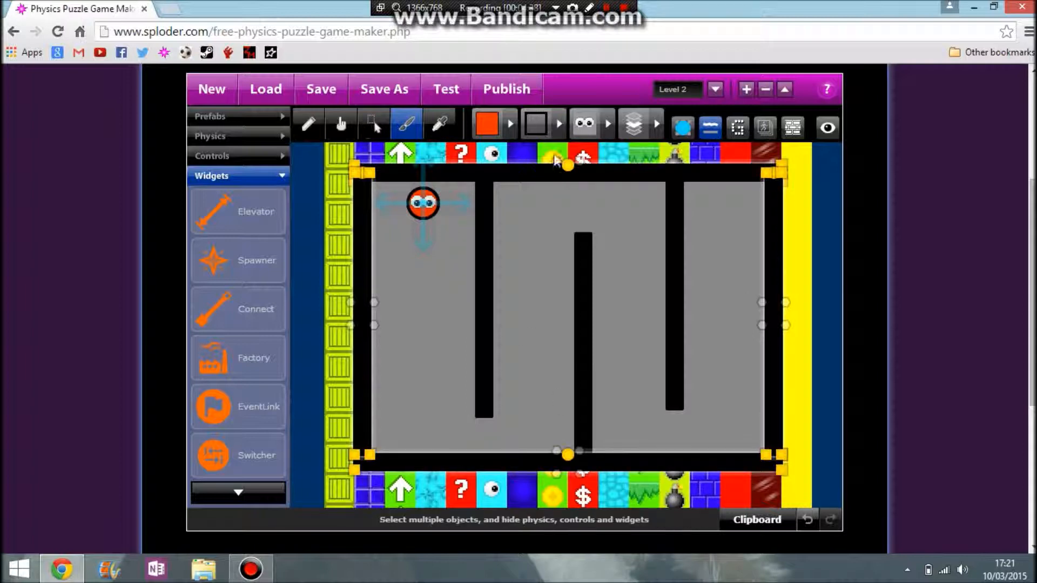
left_click(370, 128)
left_click(710, 127)
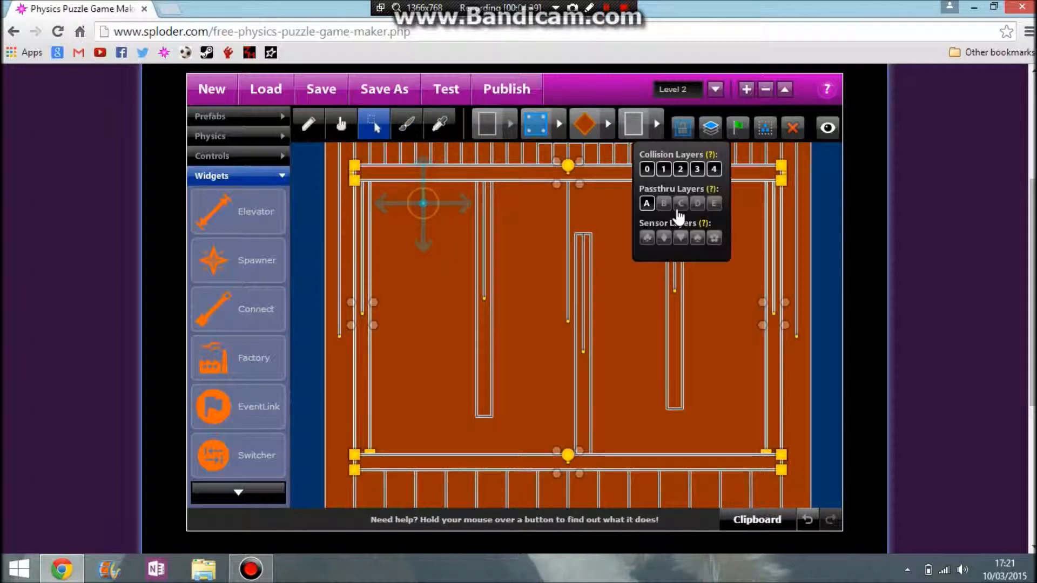
left_click(647, 204)
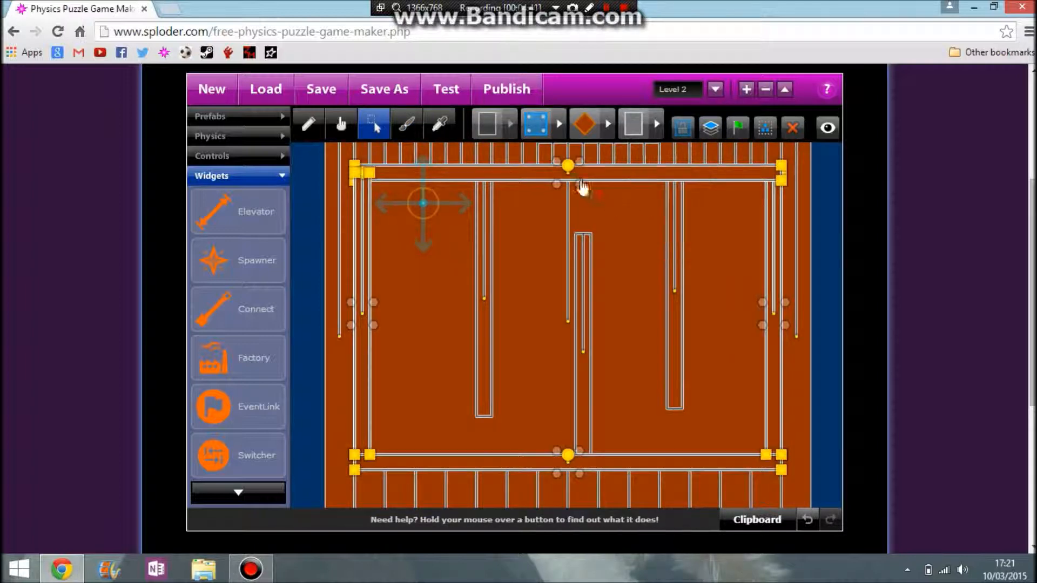
left_click(405, 127)
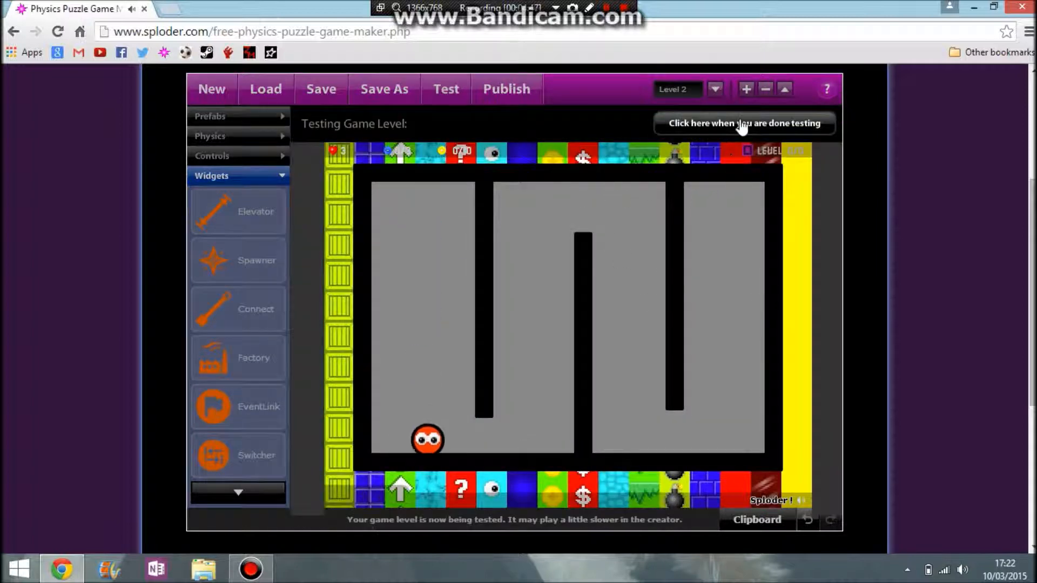
left_click(735, 127)
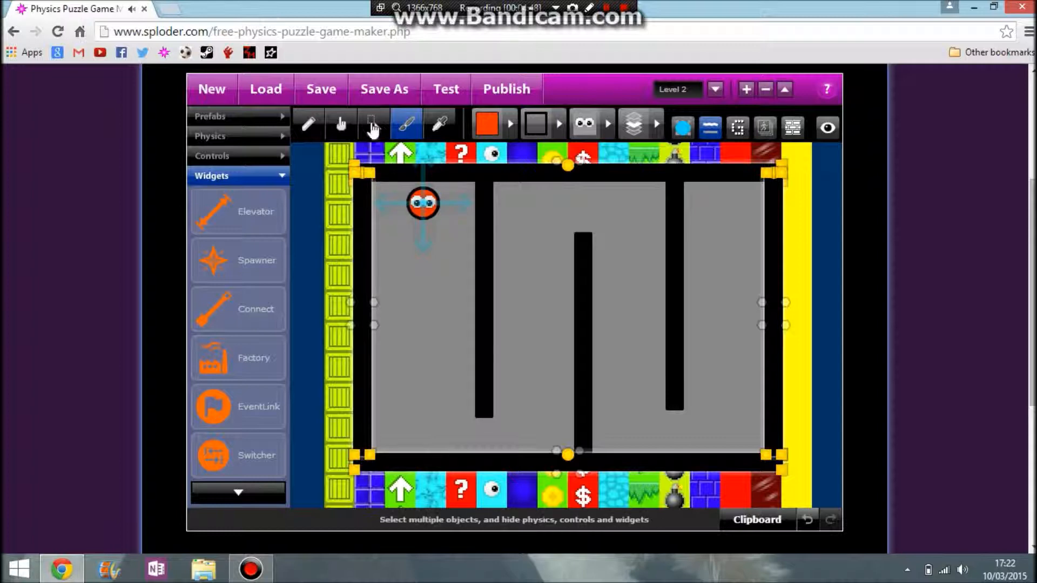
- Turn off gravity in the level's playfield settings
left_click(308, 124)
left_click(370, 127)
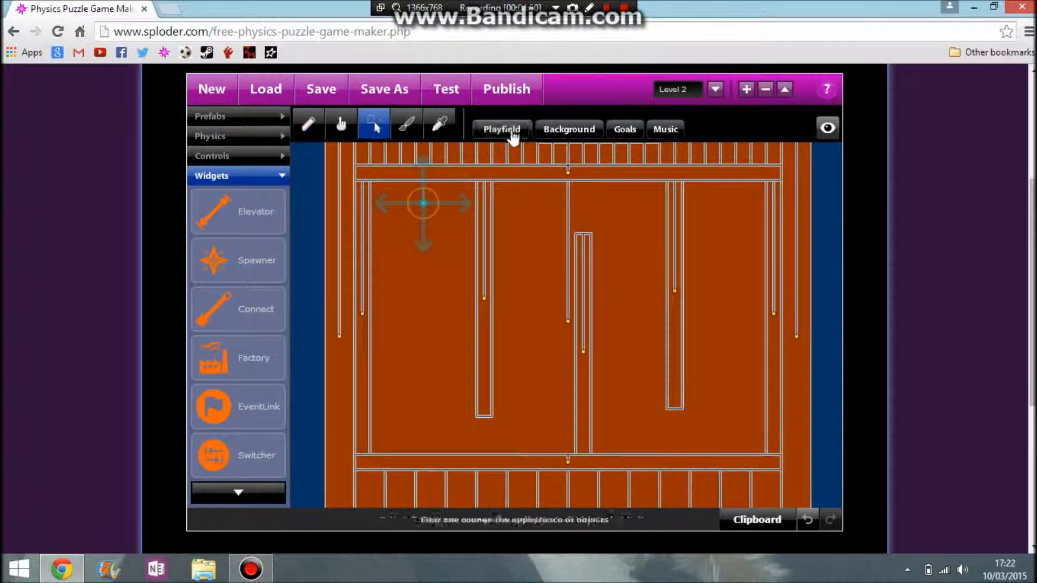
left_click(497, 128)
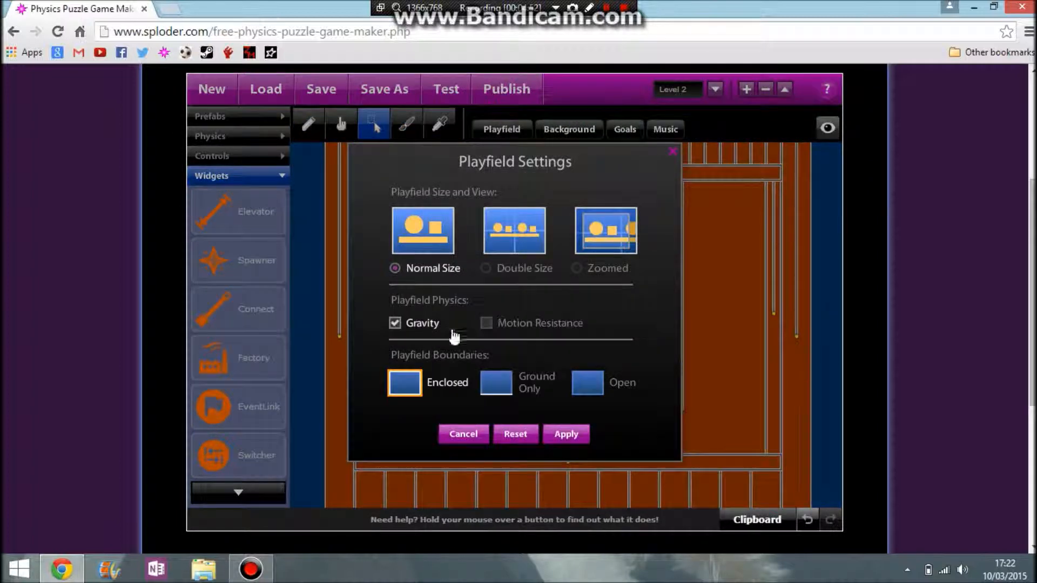
left_click(394, 323)
left_click(550, 437)
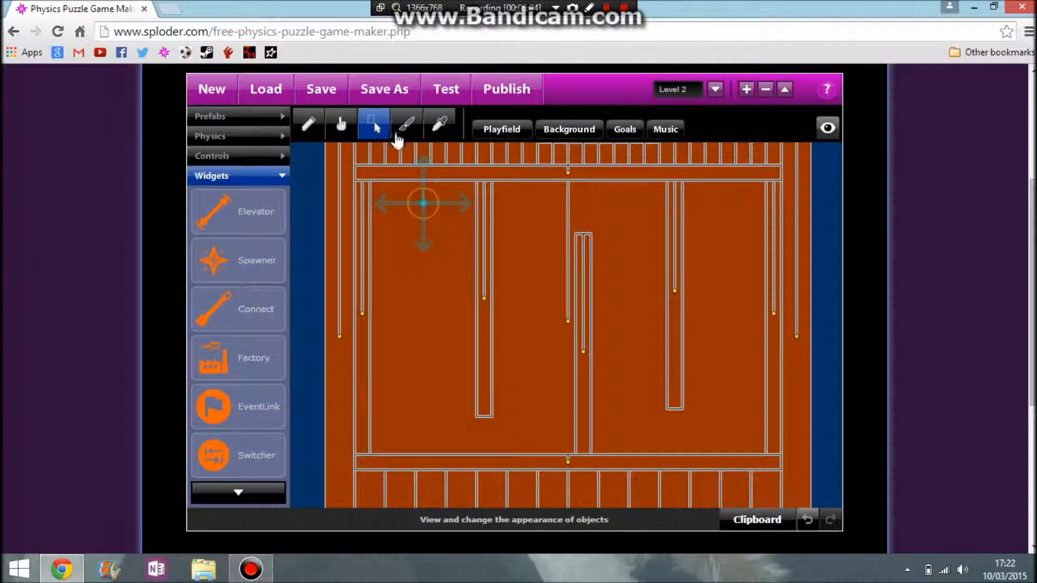
- Test the level by steering the eyed circle around the barriers into the far-right corridor, and end the test
left_click(443, 93)
key("Up")
key("Right")
key("Up")
key("Up")
key("Right")
key("Right")
key("Up")
key("Left")
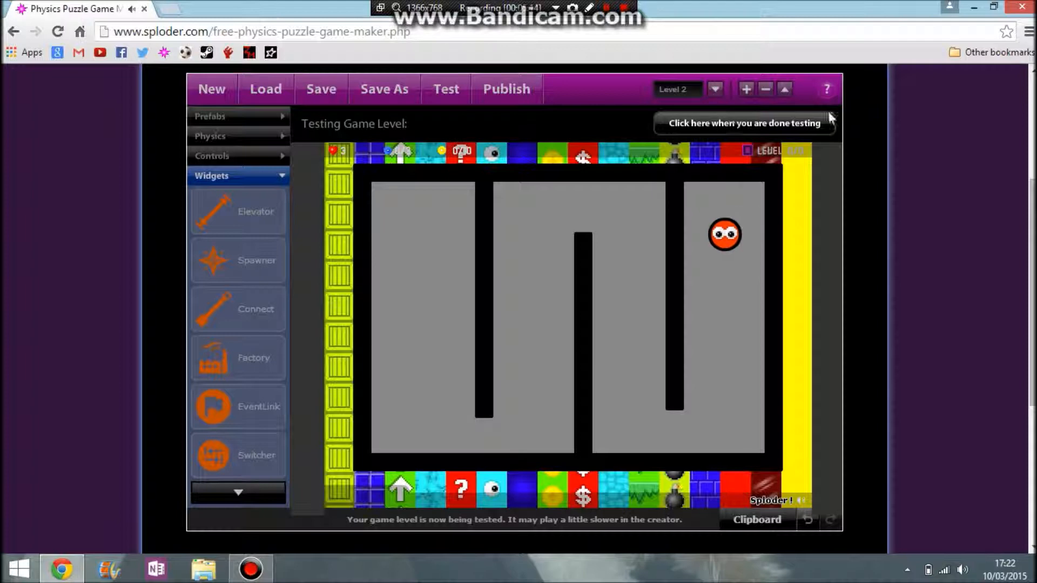
left_click(804, 127)
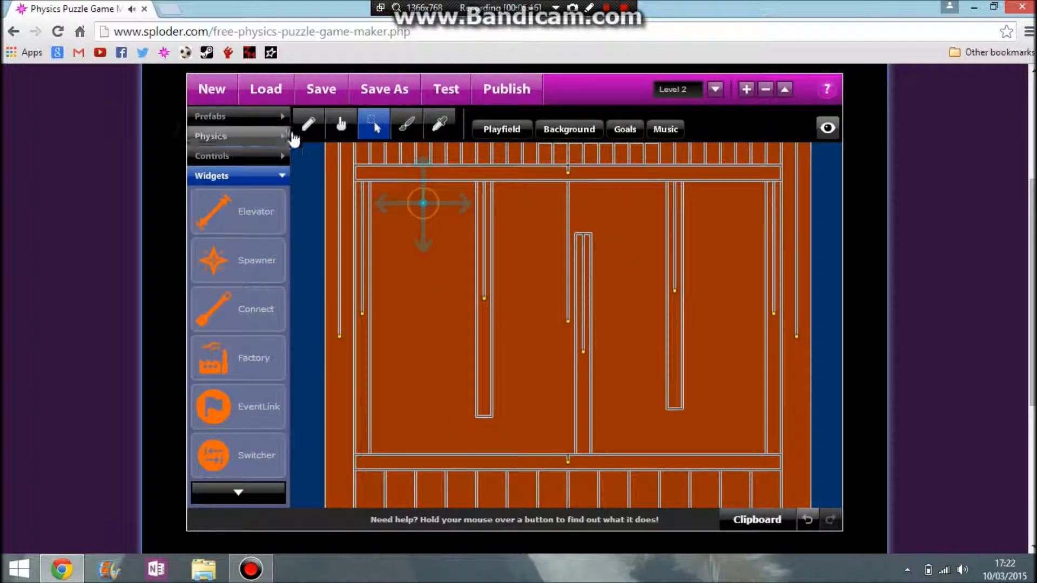
- Draw a small circle at the upper end of the far-right corridor
left_click(320, 126)
left_click(510, 127)
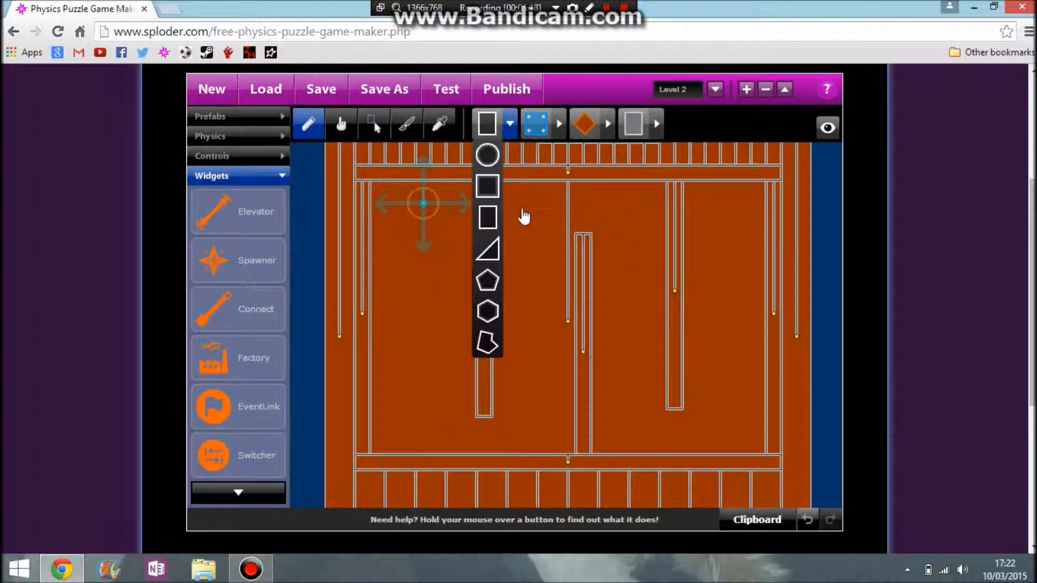
left_click(486, 156)
left_click_drag(719, 195, 730, 210)
- Apply the grey ring texture to the new circle in the far-right corridor
left_click(406, 123)
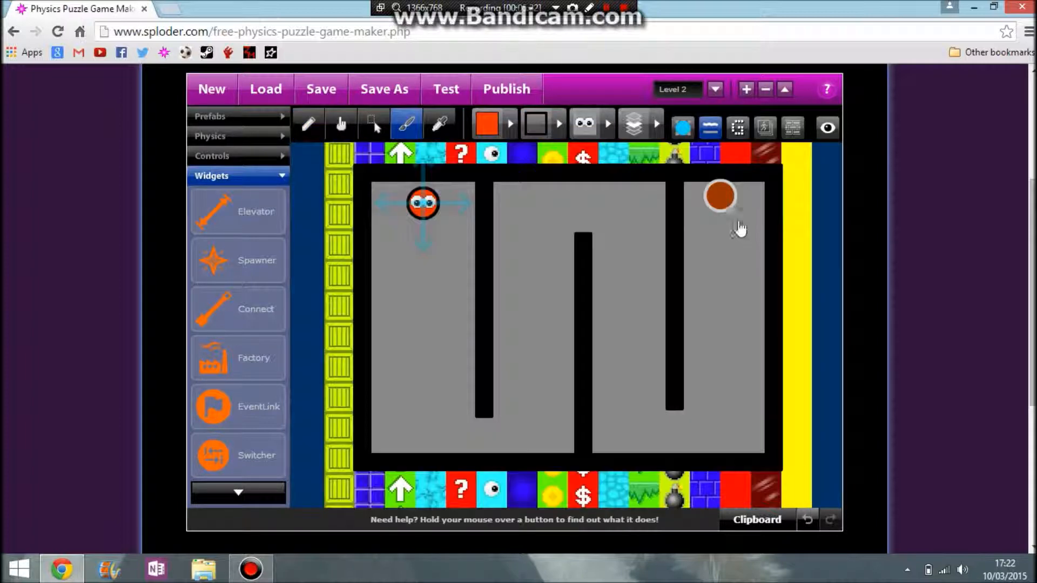
left_click(723, 213)
left_click(737, 127)
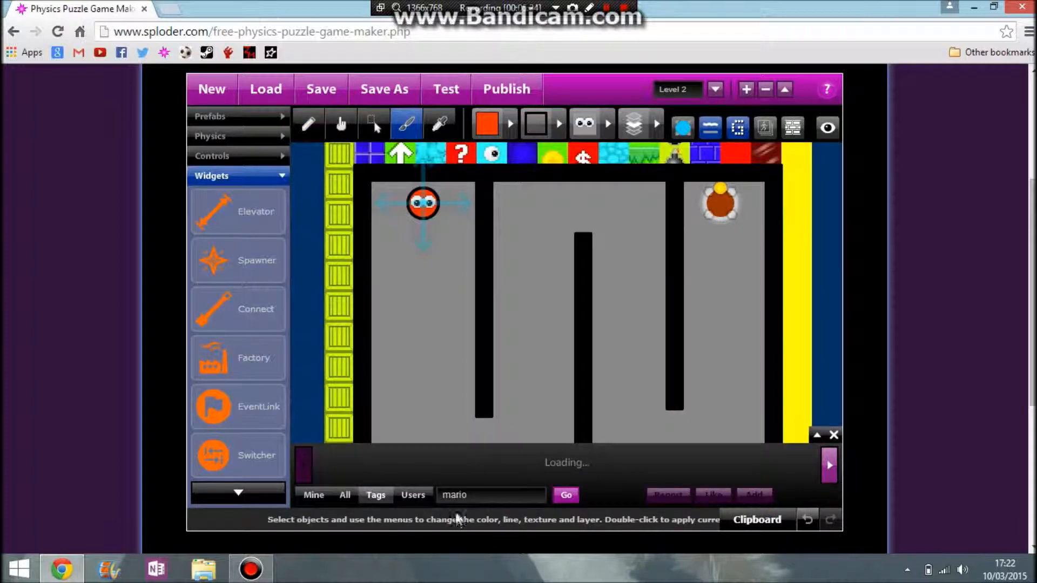
left_click(592, 125)
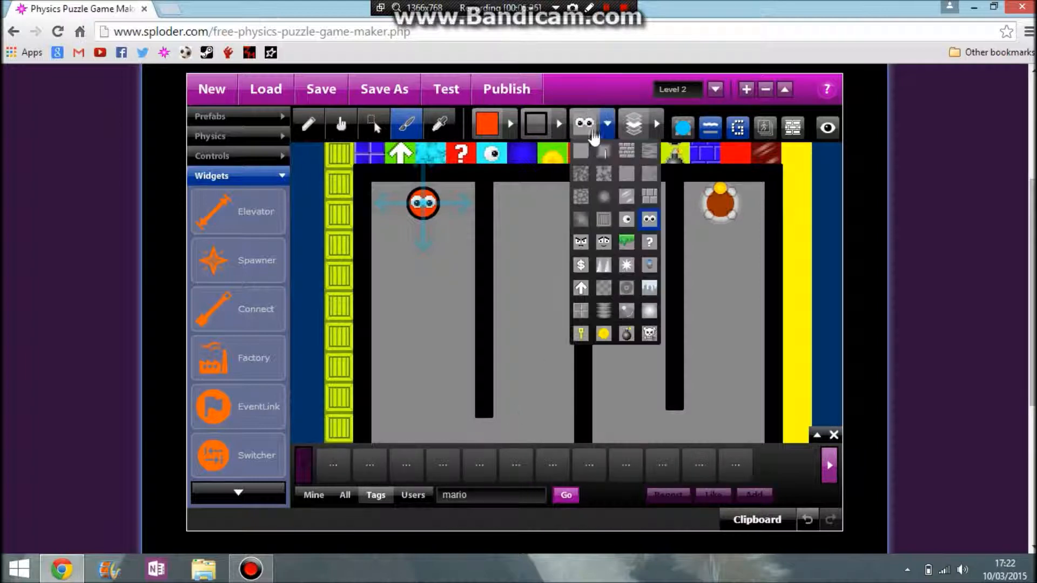
left_click(623, 288)
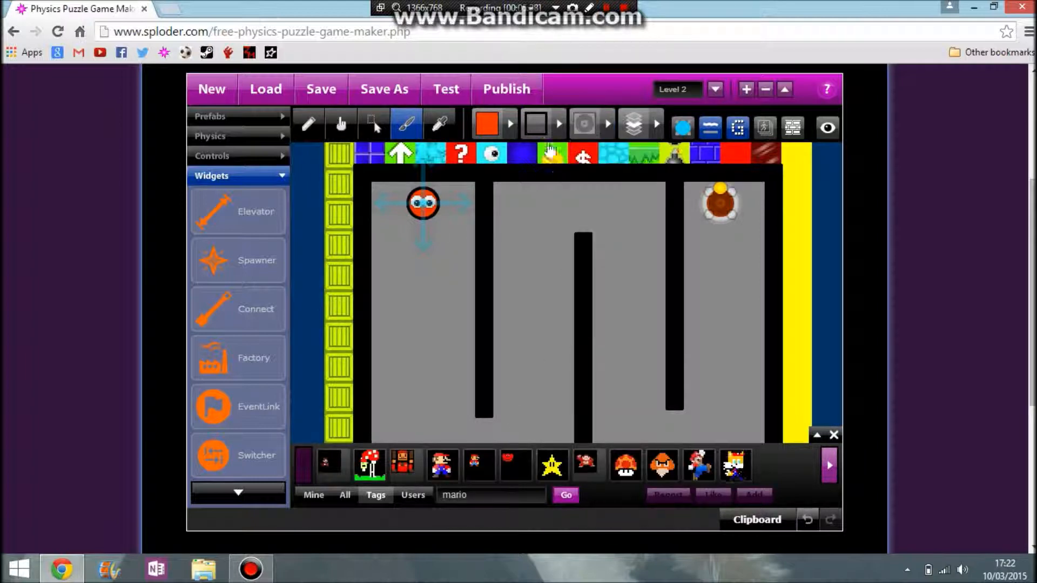
- Give the new circle a yellow fill and a black outline
left_click(509, 124)
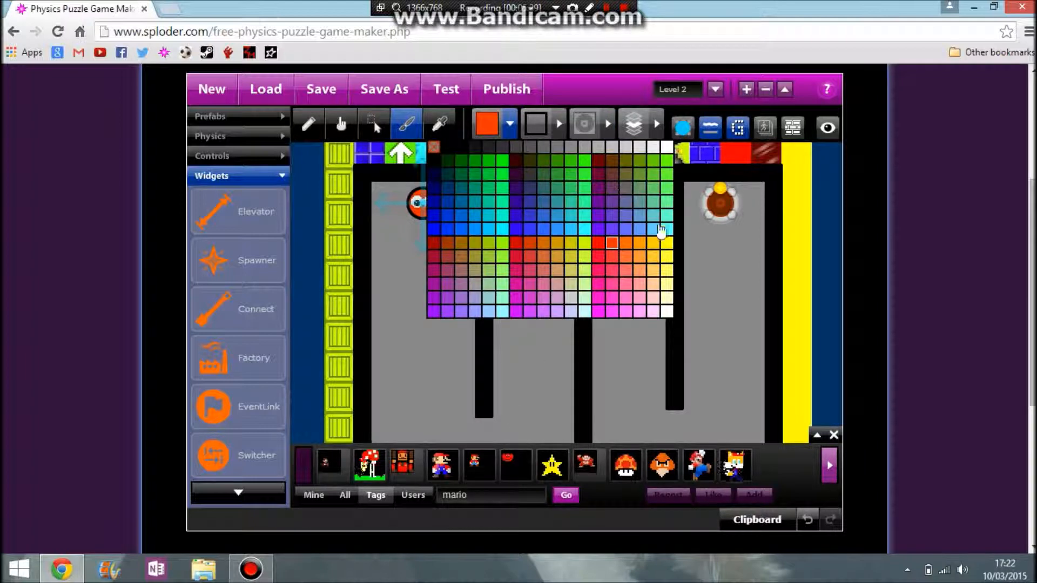
left_click(668, 253)
left_click(536, 124)
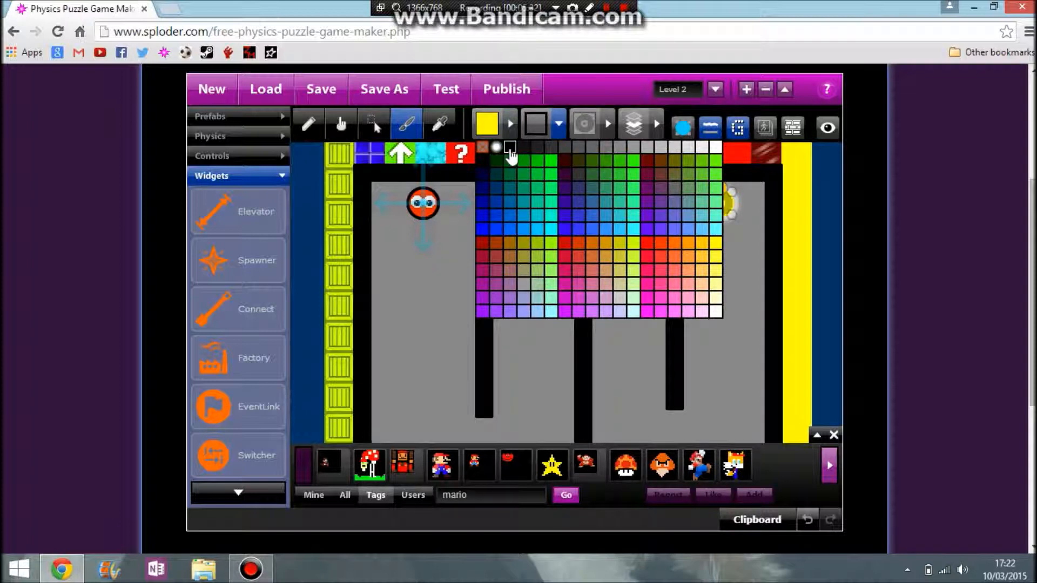
left_click(510, 148)
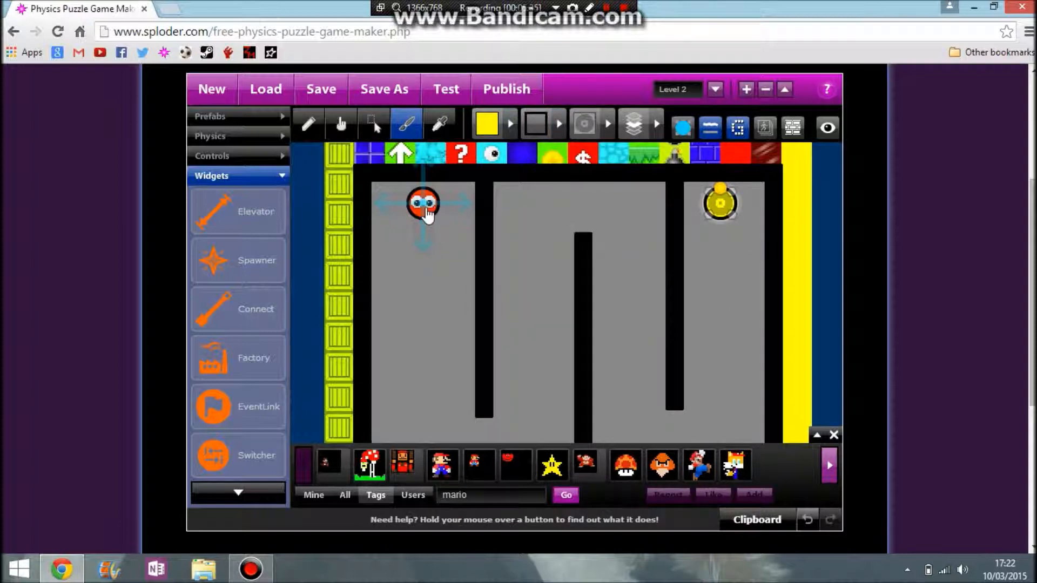
- Put both the eyed circle and the yellow circle on the club sensor layer
left_click(434, 210)
left_click(383, 133)
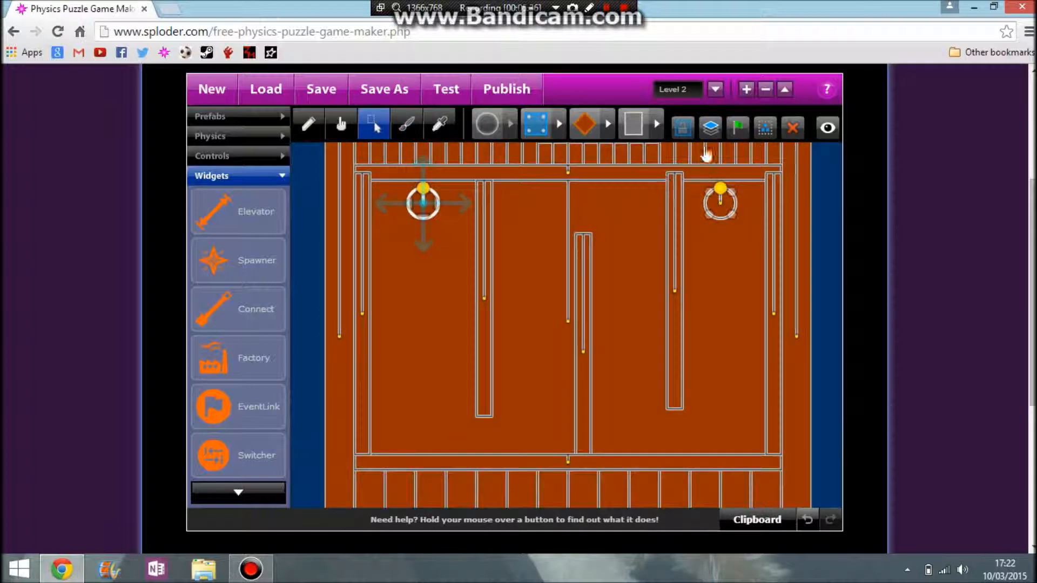
left_click(710, 130)
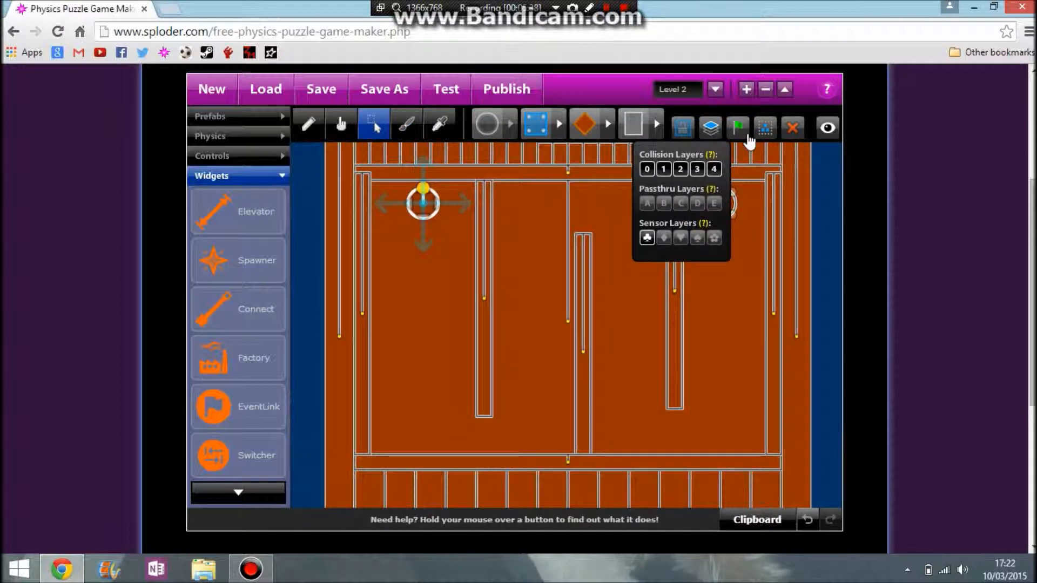
- Enable the On Sensor Score action for both circles and test the level
left_click(739, 130)
left_click(415, 216)
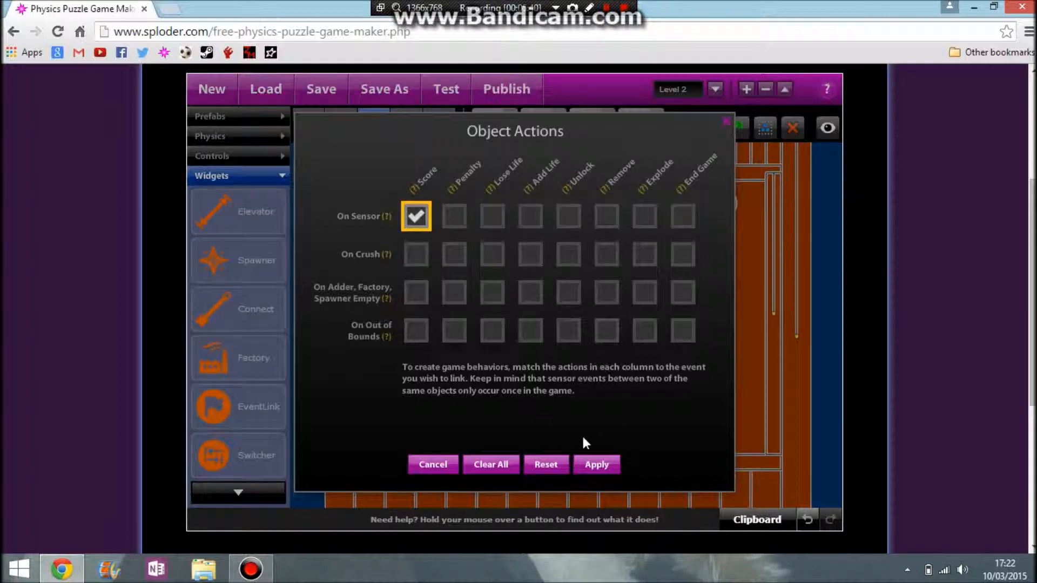
left_click(597, 464)
left_click(454, 89)
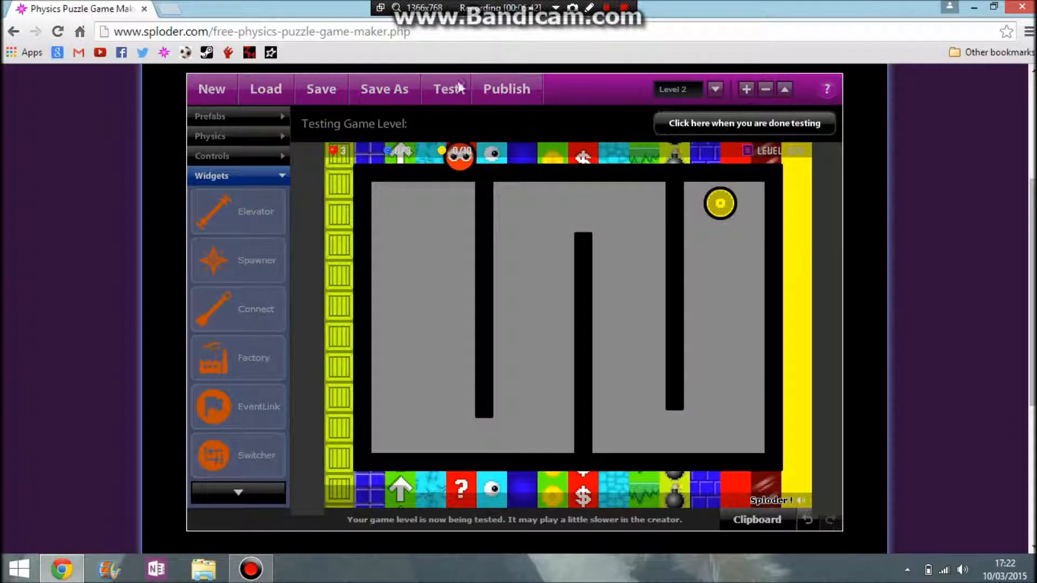
left_click(708, 129)
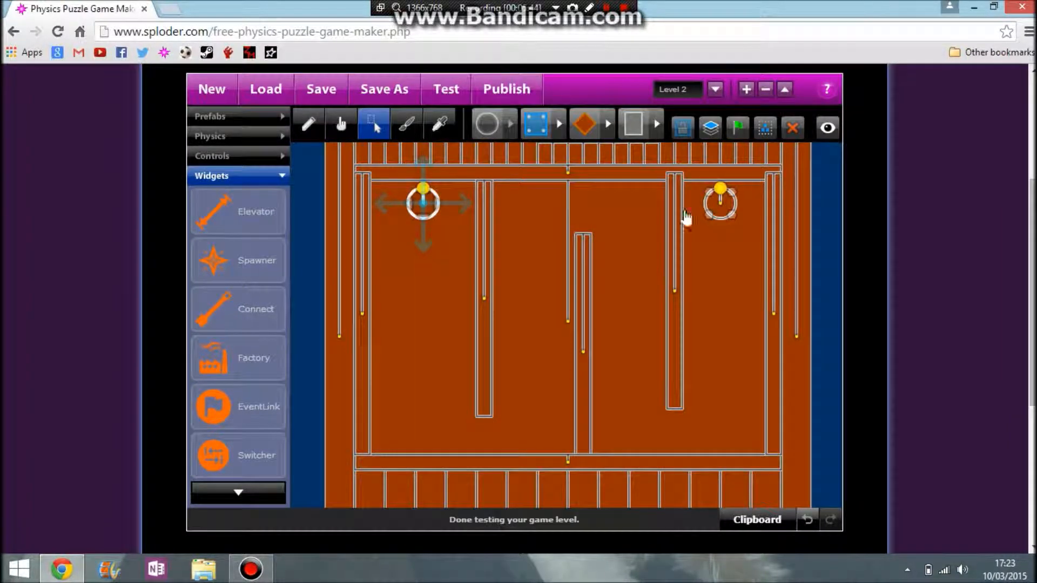
- Add both circles to passthru layer A
left_click(710, 128)
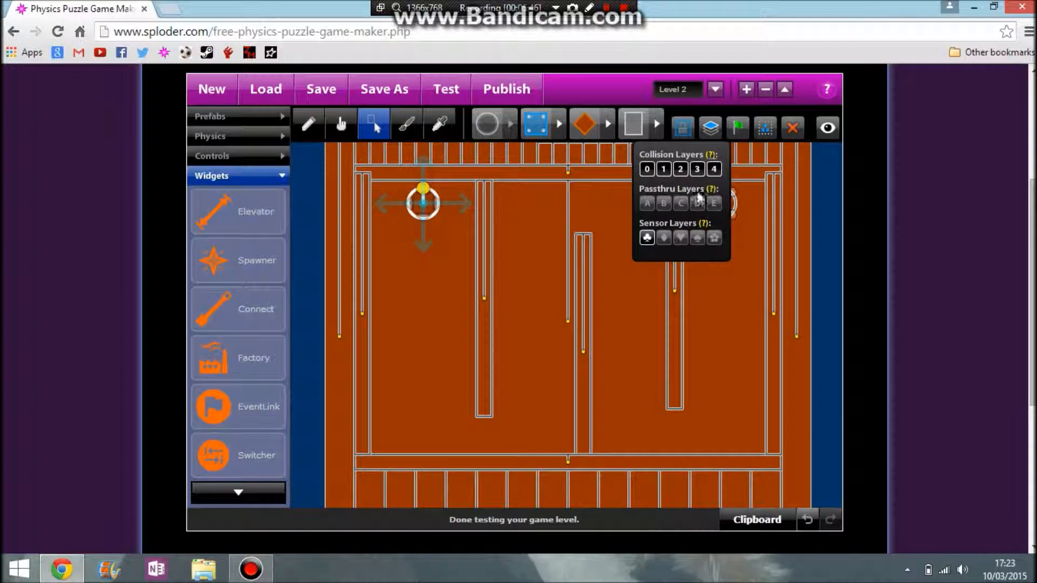
left_click(646, 203)
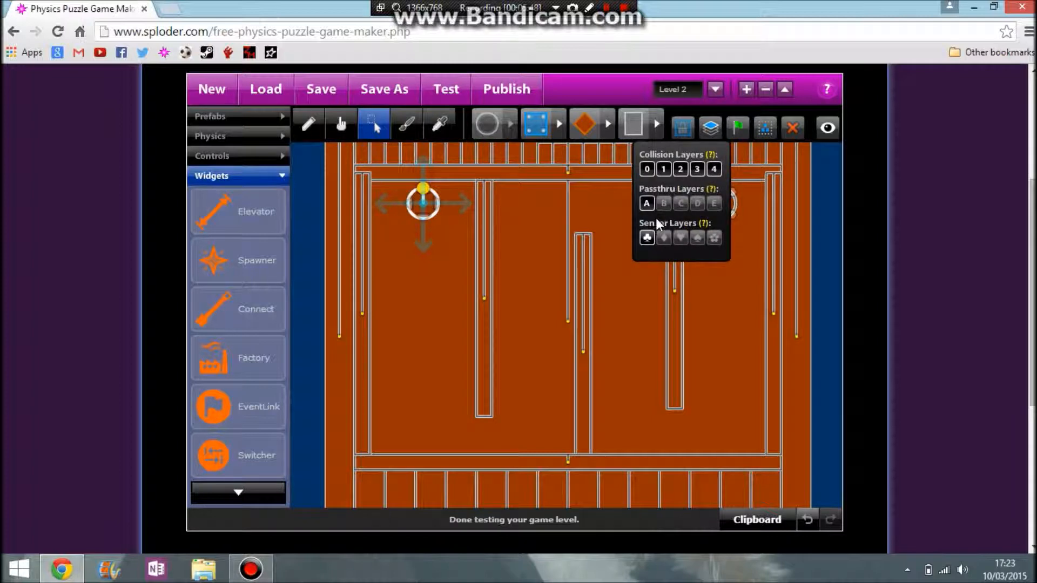
left_click(647, 238)
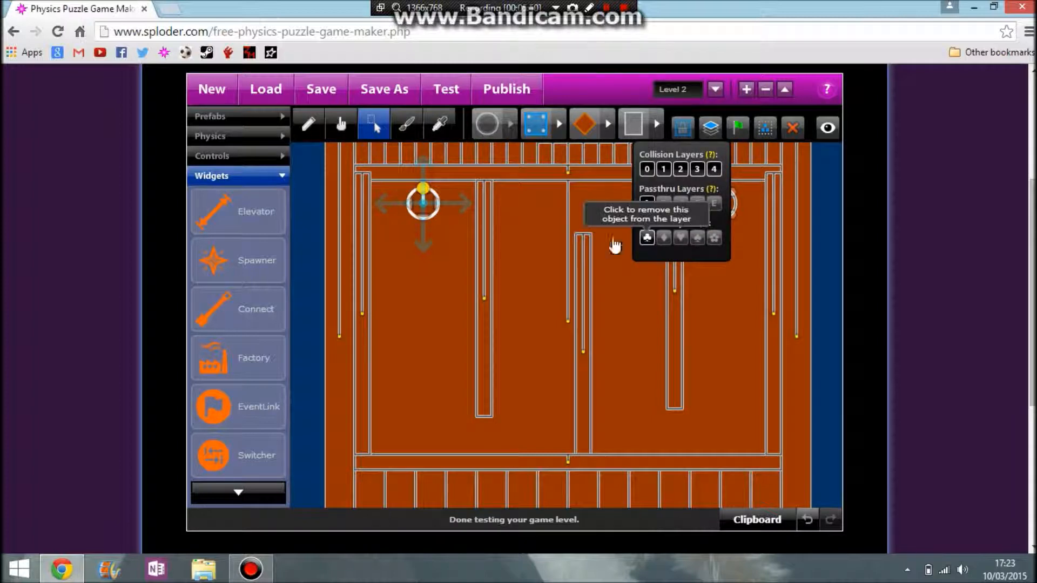
- Check the yellow circle's layer assignments and its object actions
left_click(612, 220)
left_click(406, 124)
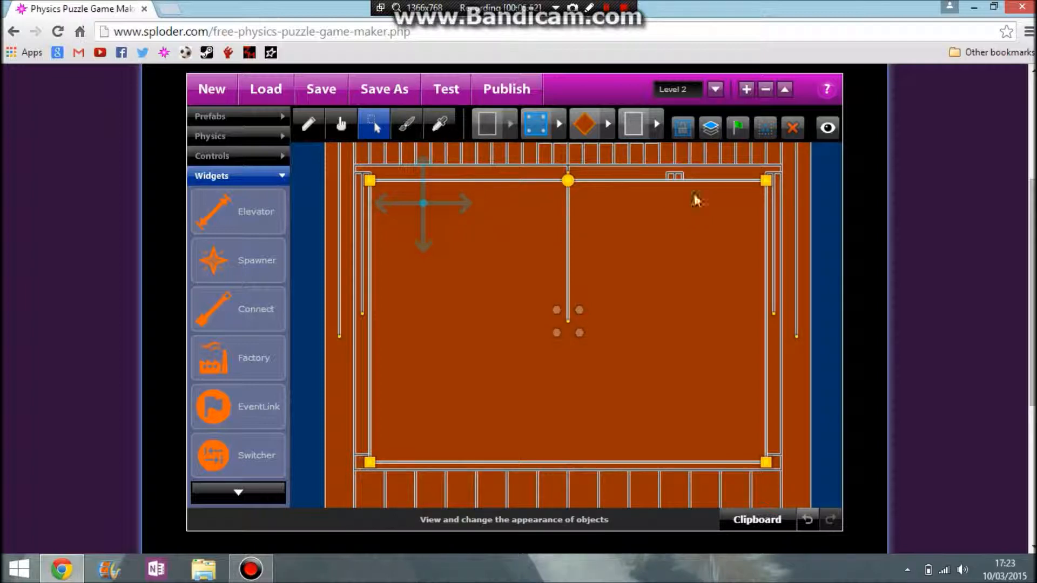
left_click(374, 125)
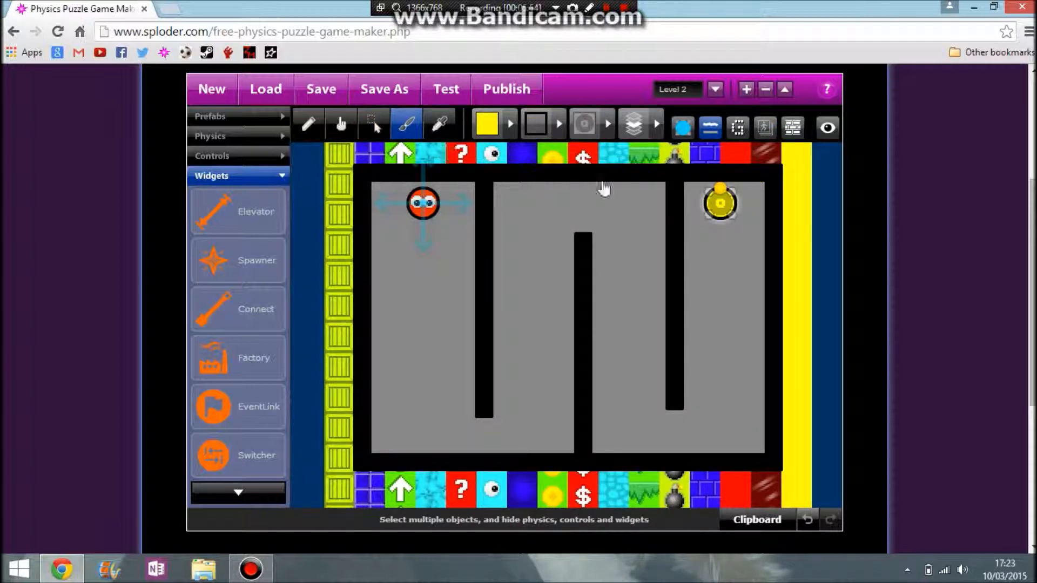
left_click(710, 128)
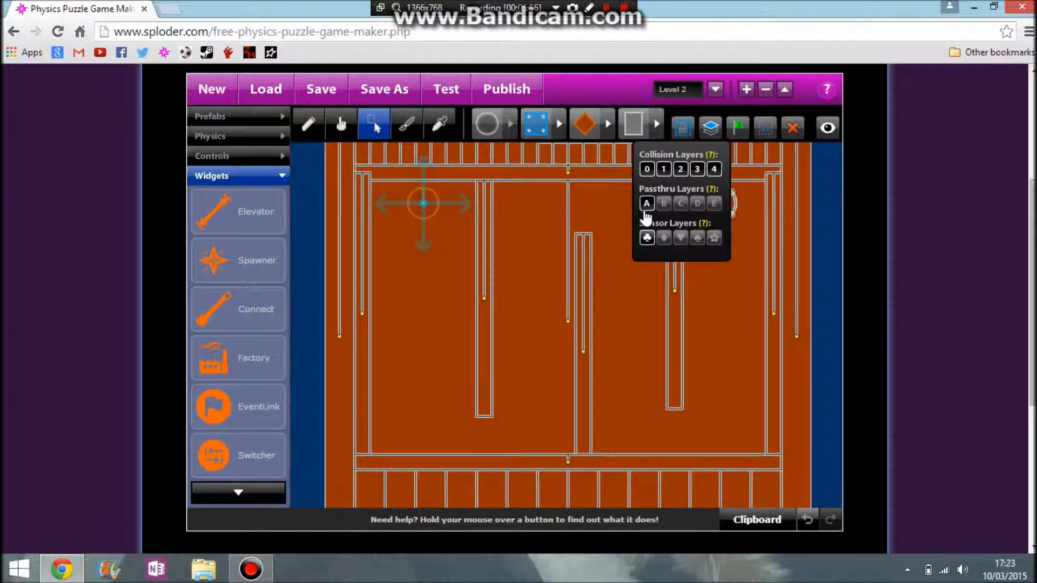
left_click(738, 129)
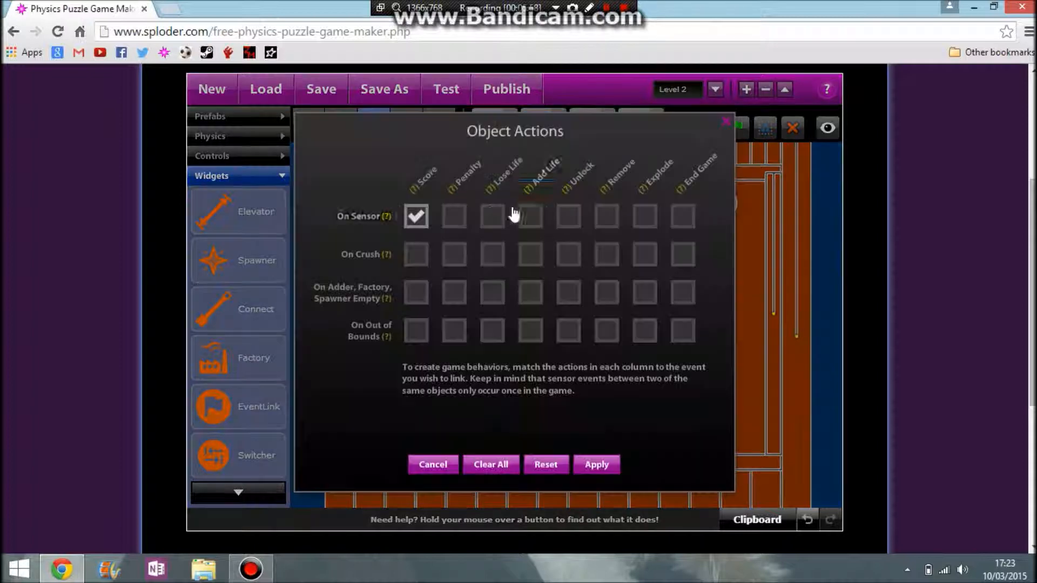
left_click(596, 464)
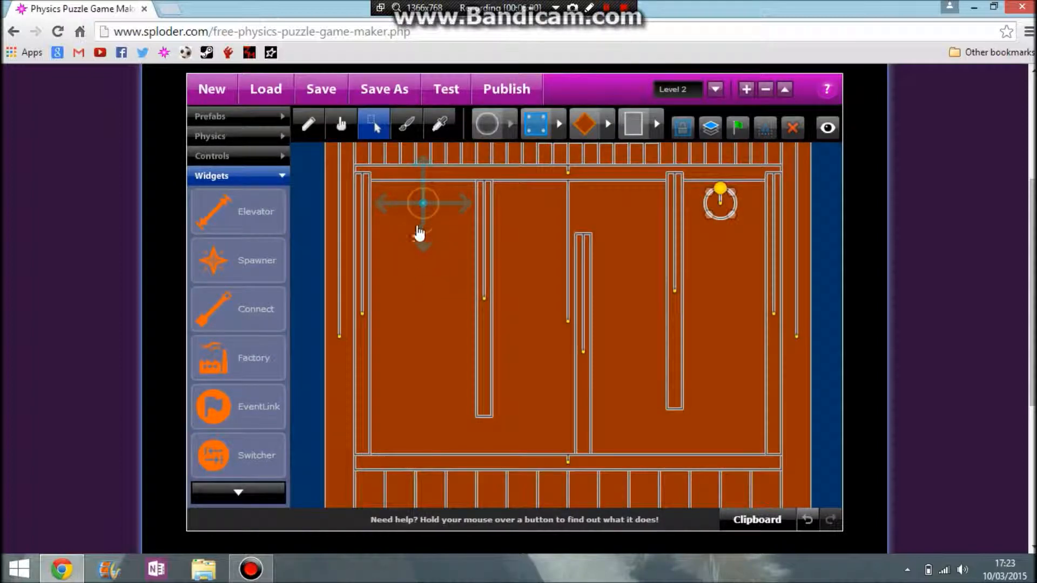
- Clear the On Sensor Score action from the eyed circle and open its layer assignments
left_click(749, 128)
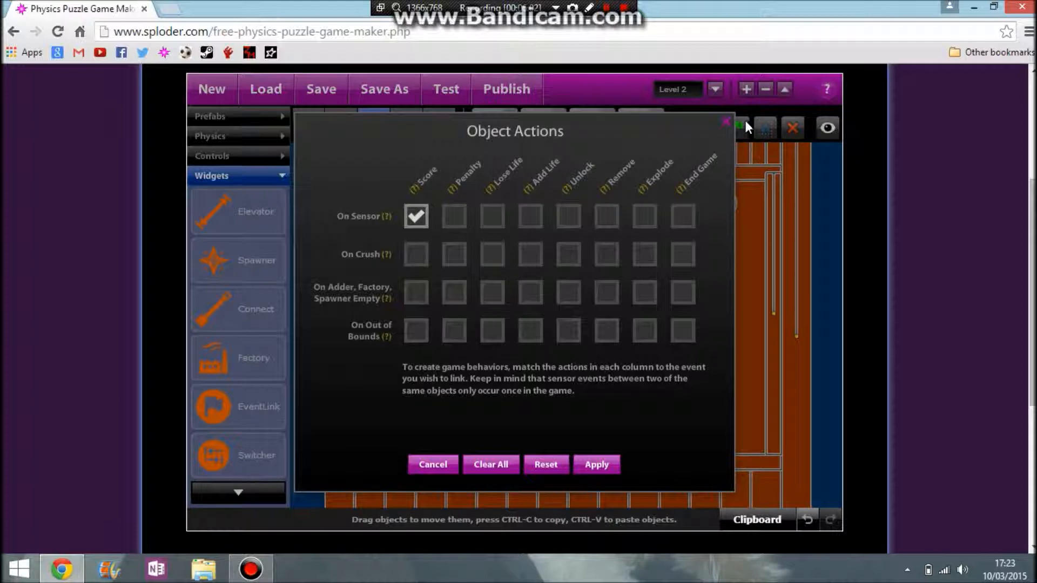
left_click(416, 216)
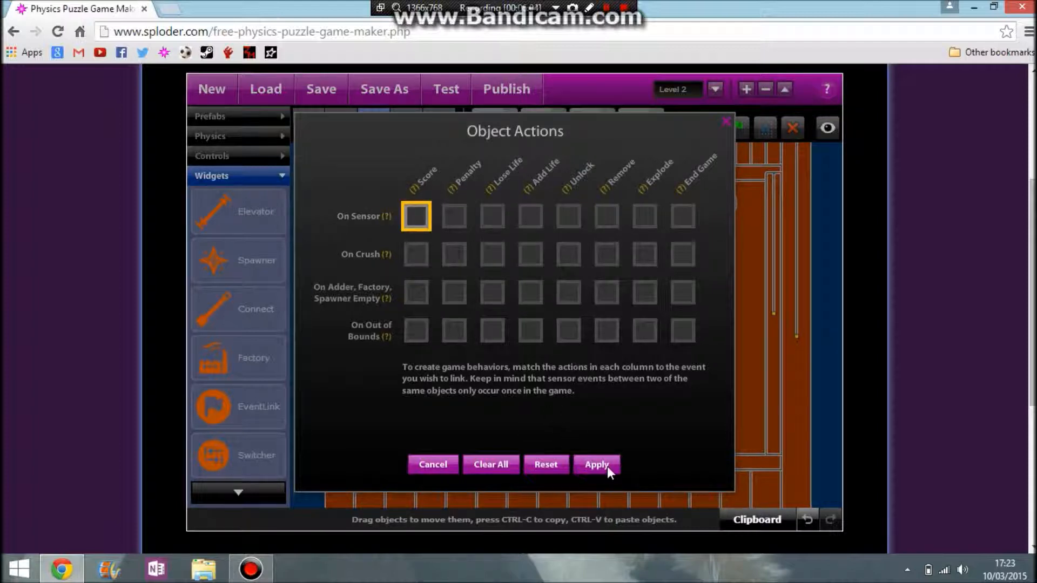
left_click(606, 466)
left_click(708, 134)
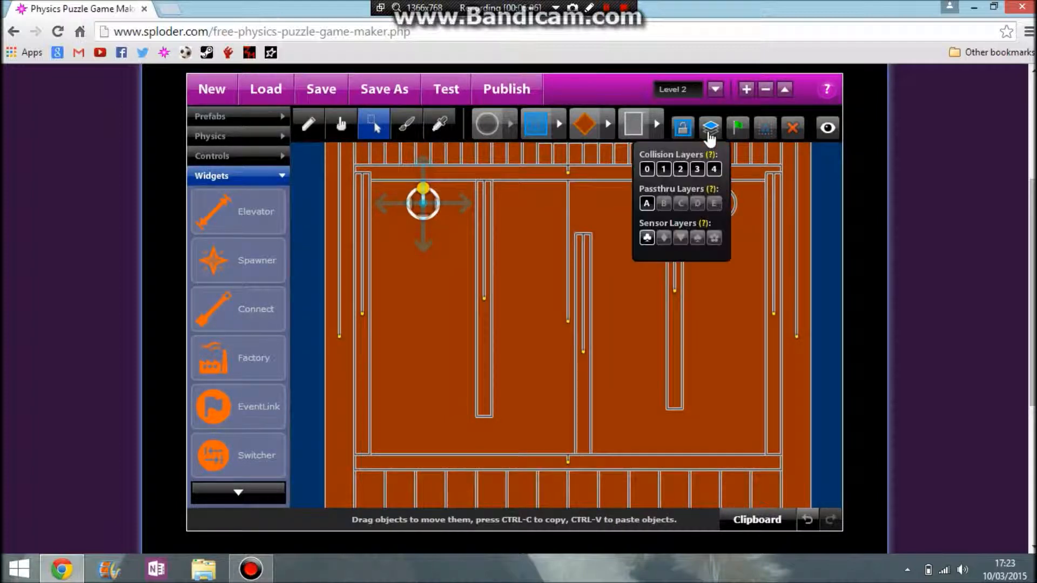
- Test the level by steering the eyed circle through the maze to the yellow circle
left_click(440, 93)
key("Left")
key("Right")
key("Up")
key("Up")
key("Right")
key("Right")
key("Up")
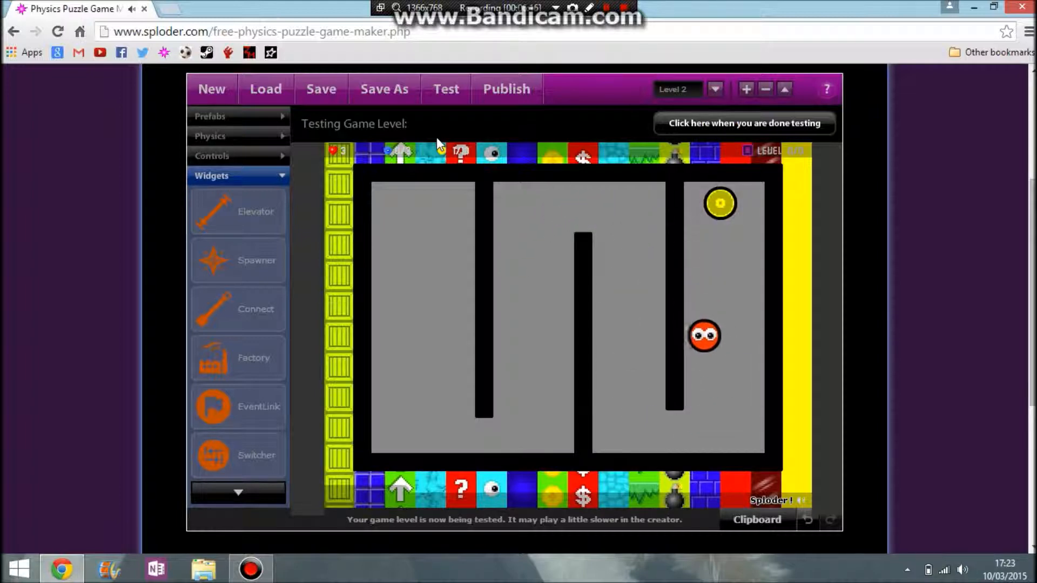
left_click(703, 130)
- Add the On Sensor Remove action to the yellow circle alongside its Score action
left_click(719, 205)
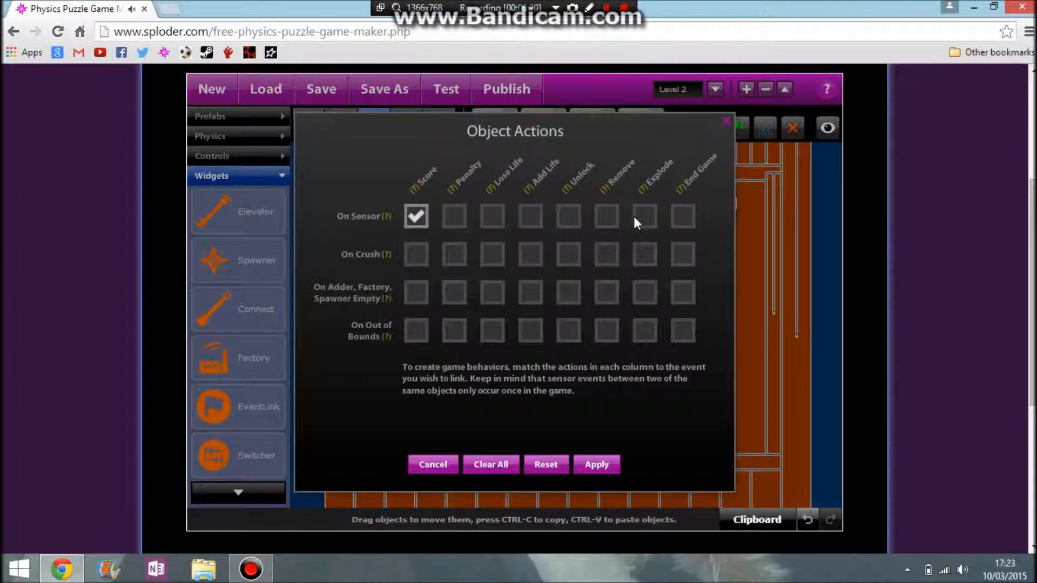
left_click(607, 216)
left_click(596, 464)
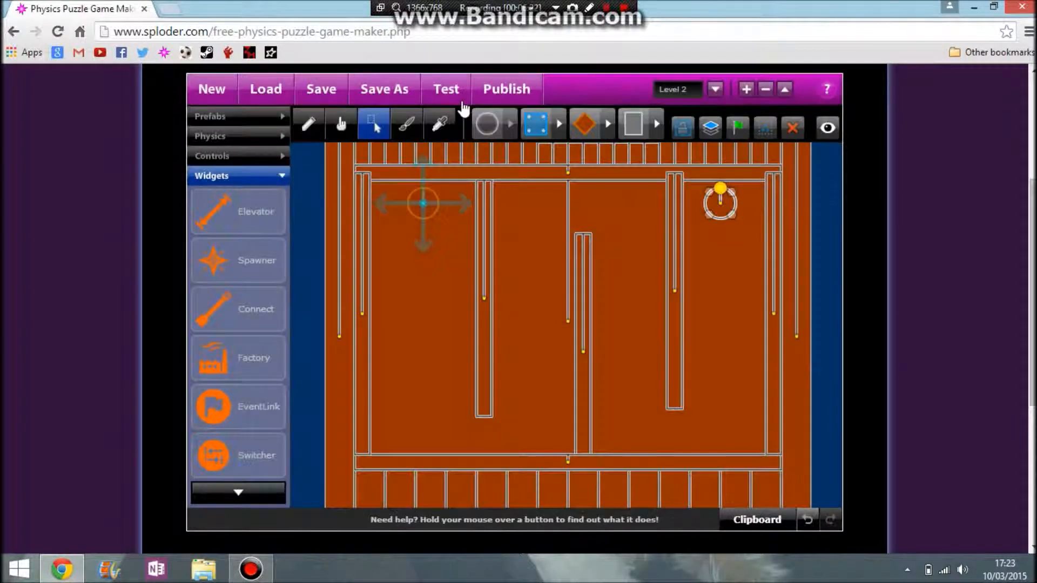
- Check the layer assignments of the maze's top wall
left_click(406, 124)
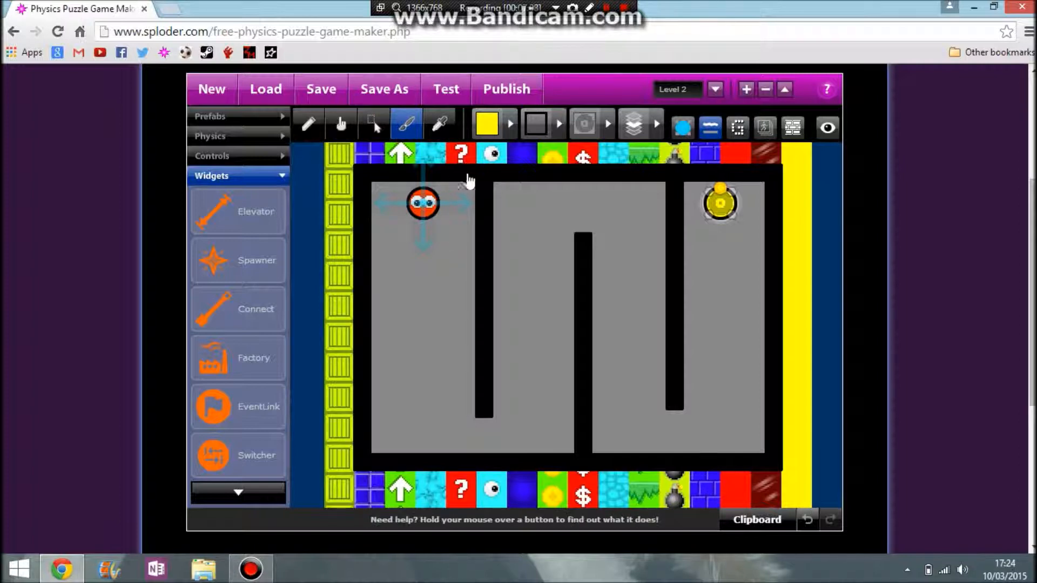
left_click(487, 178)
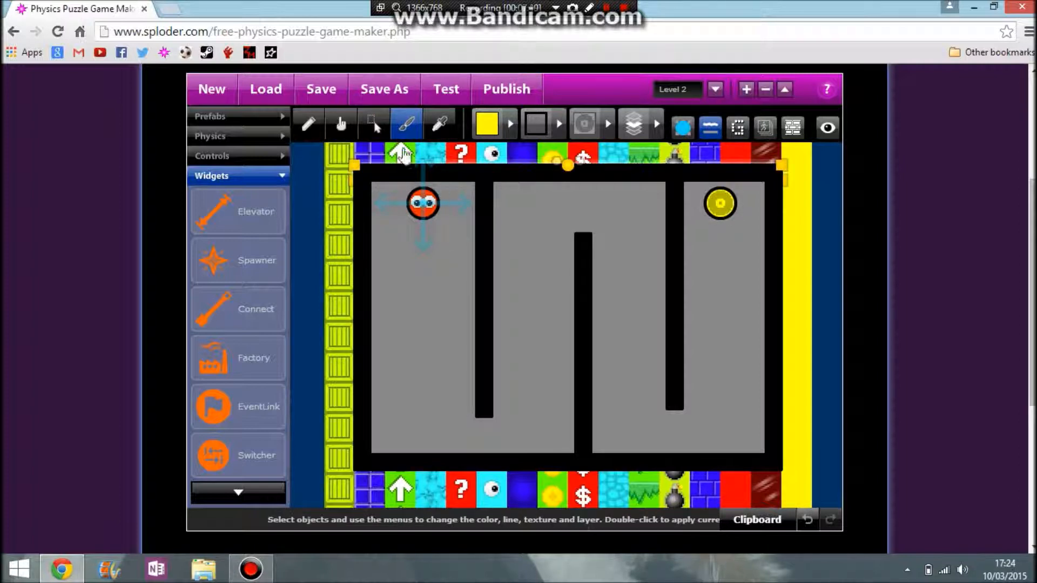
left_click(385, 127)
left_click(710, 132)
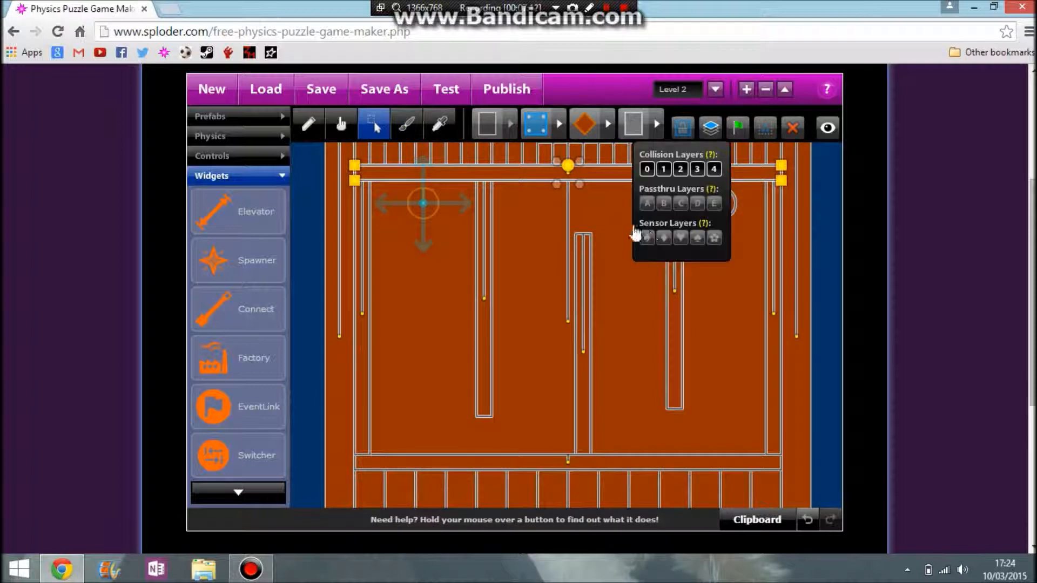
left_click(709, 131)
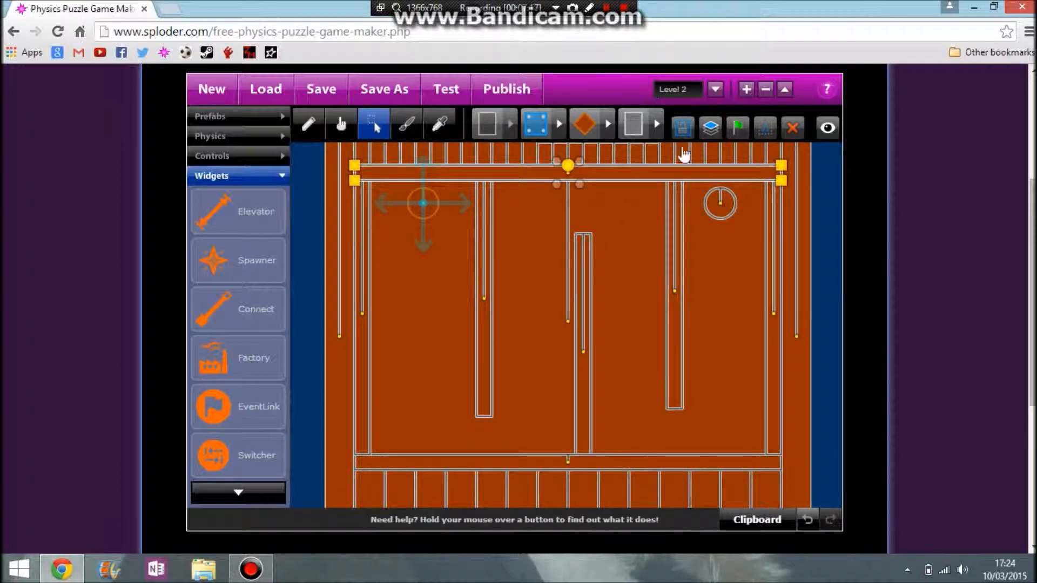
- Select all outer and inner maze walls and assign them to the first sensor layer (club)
left_click(406, 131)
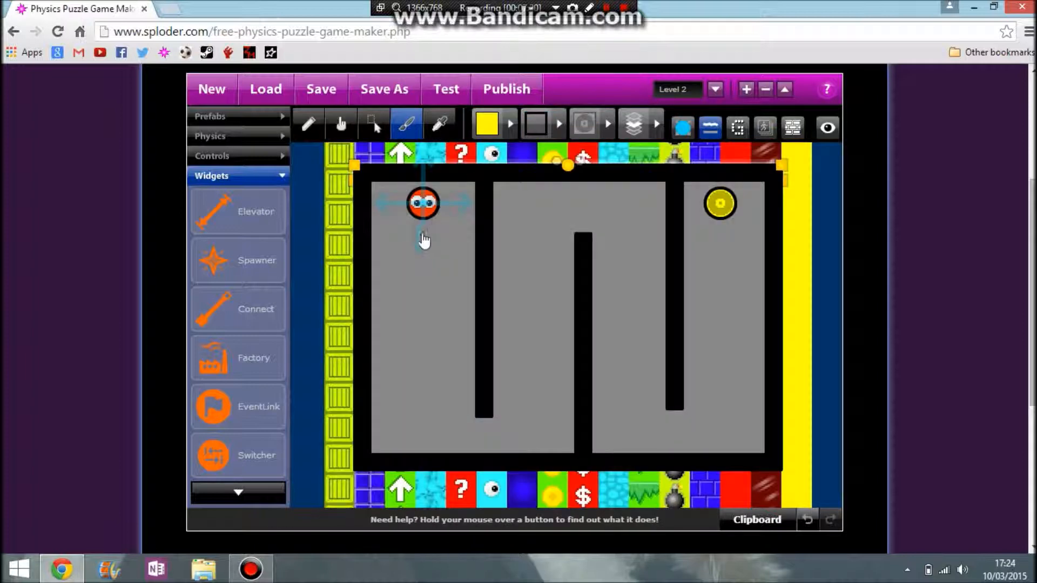
left_click(370, 266)
left_click(482, 280, "shift")
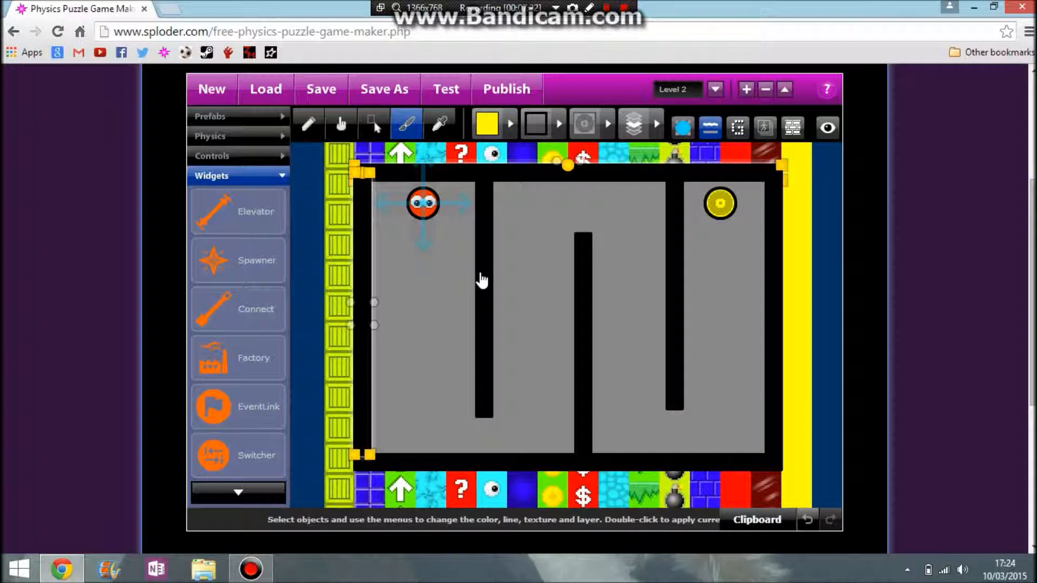
left_click(583, 293, "shift")
left_click(669, 278, "shift")
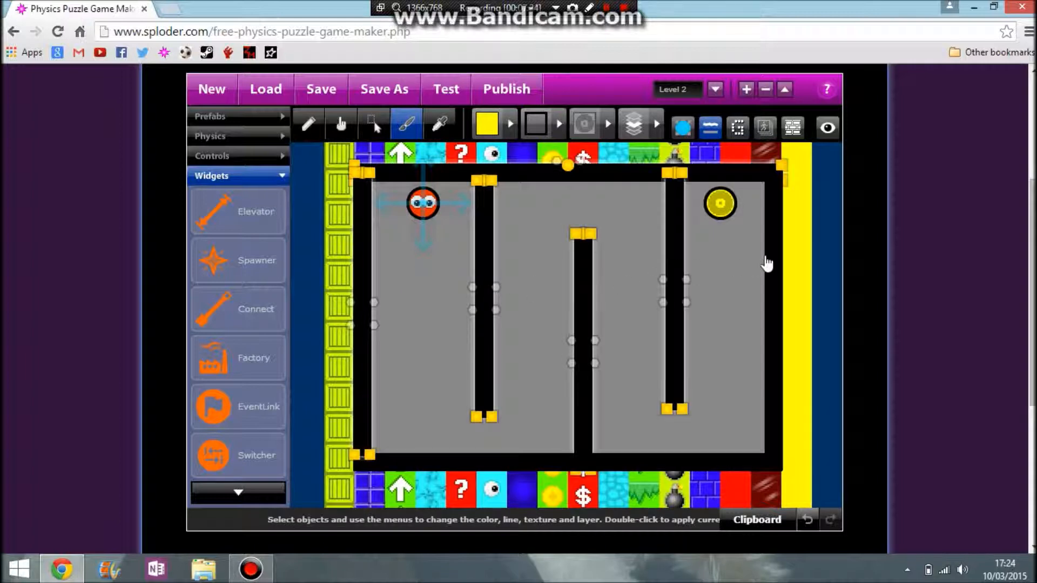
left_click(771, 262, "shift")
left_click(663, 466, "shift")
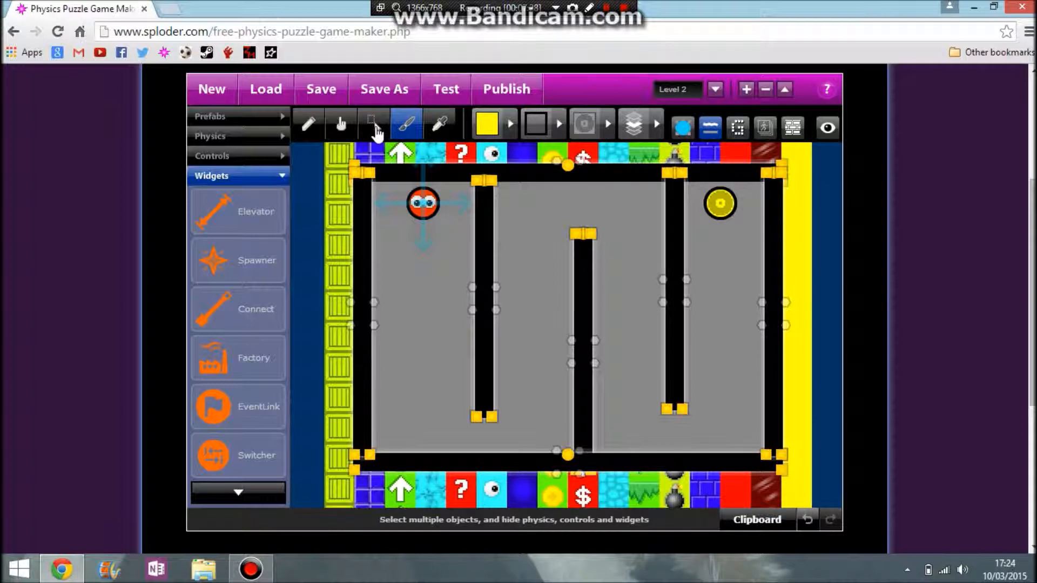
left_click(384, 130)
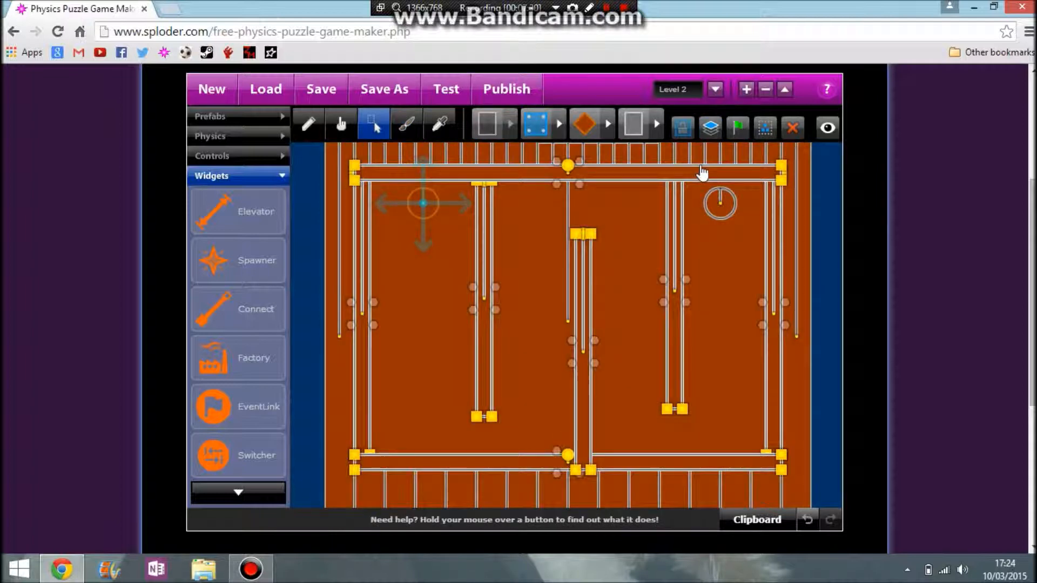
left_click(710, 130)
- Check the eyed circle's object actions without changing them
left_click(424, 204)
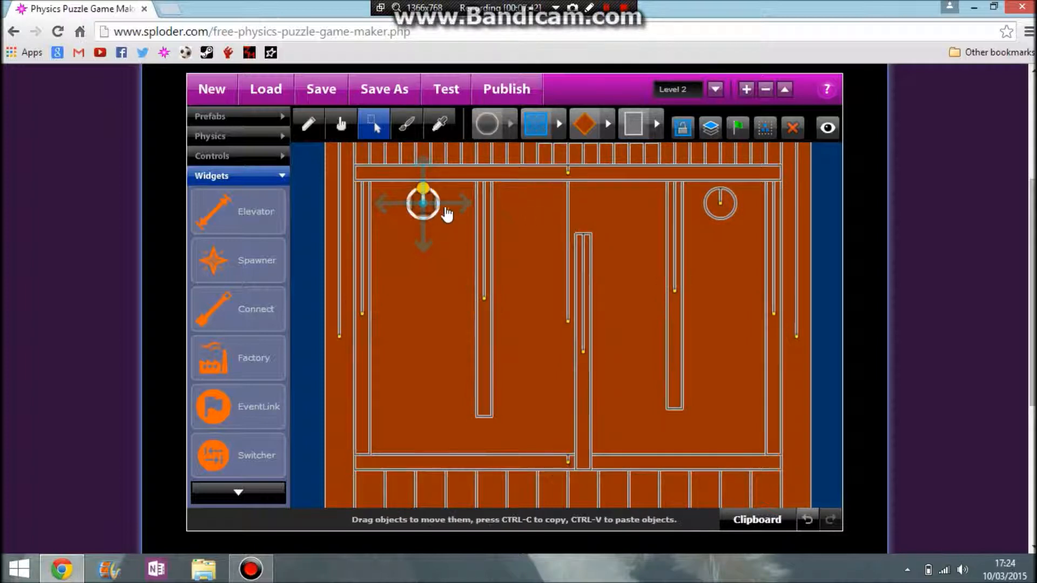
left_click(732, 215)
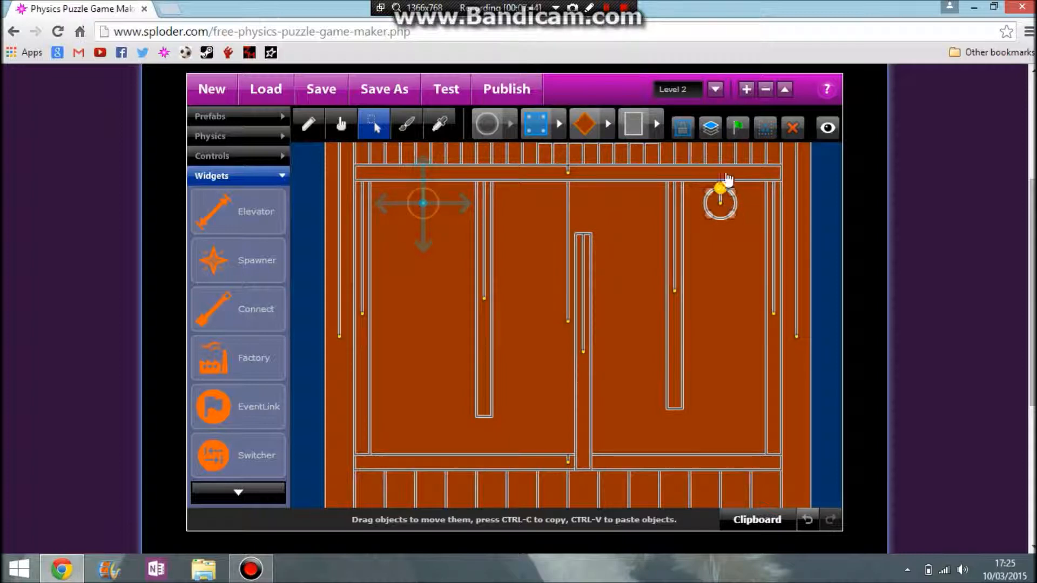
left_click(424, 204)
left_click(737, 130)
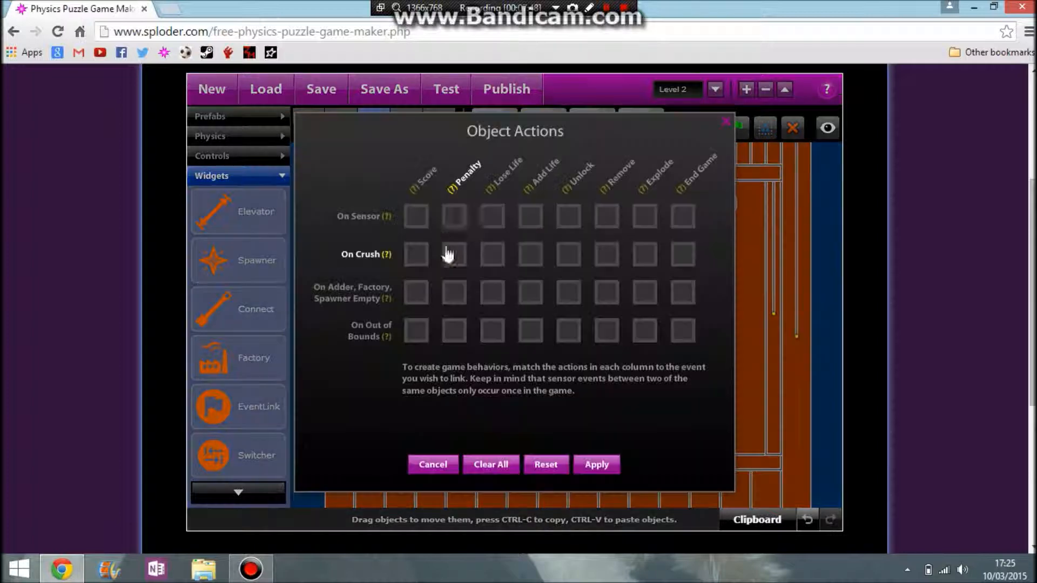
left_click(725, 123)
- Compare the layer assignments of the top wall and the eyed circle, and recheck the eyed circle's object actions
left_click(669, 173)
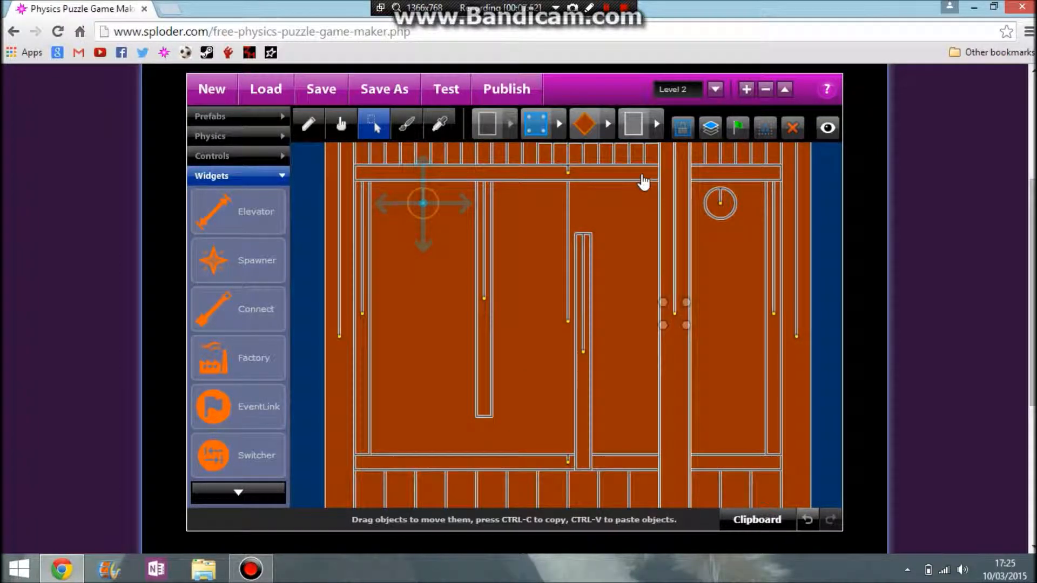
left_click(712, 129)
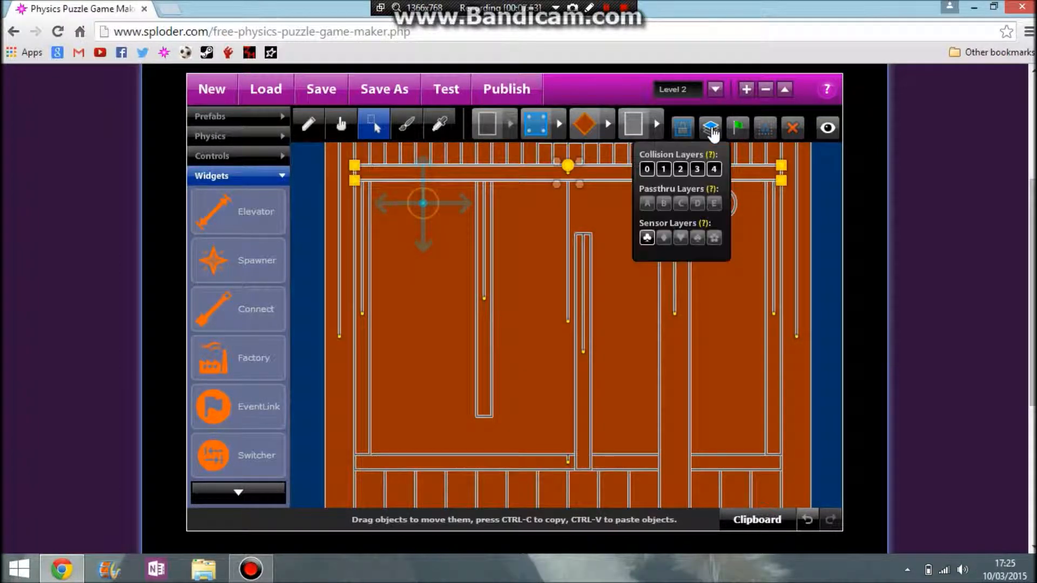
left_click(427, 211)
left_click(708, 135)
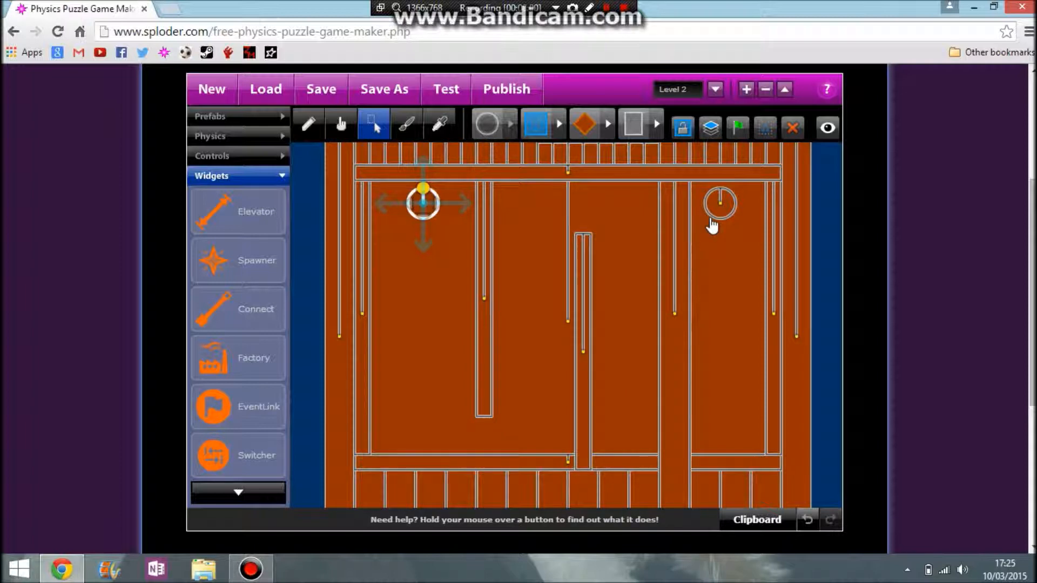
left_click(737, 128)
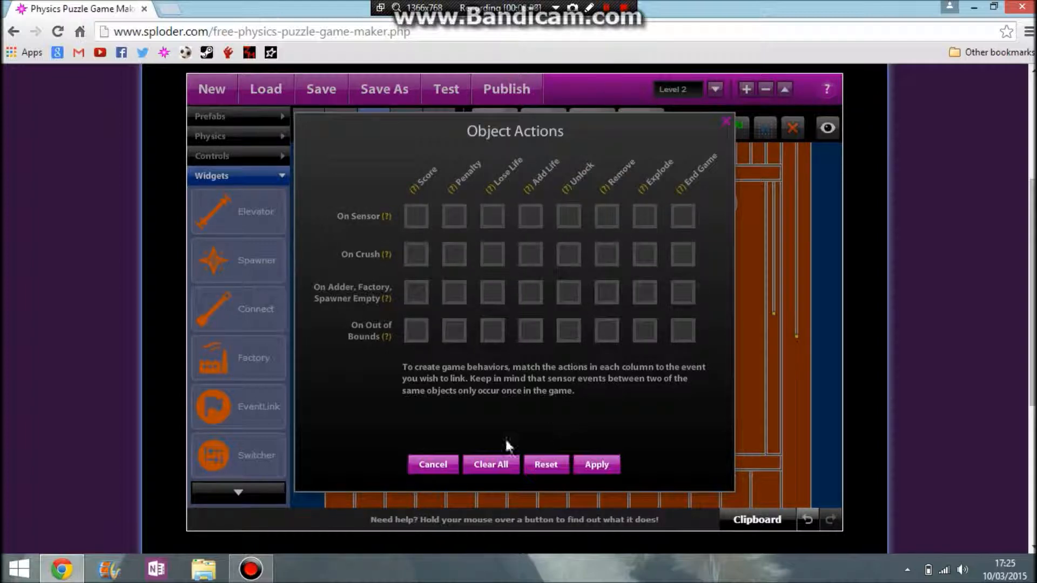
left_click(451, 465)
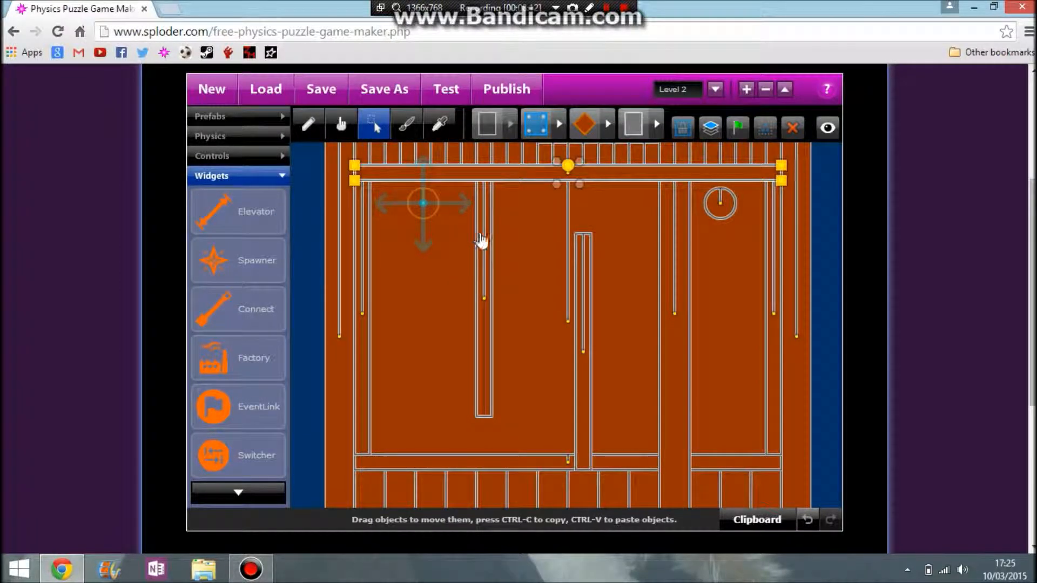
- Enable the On Sensor End Game action for the four outer walls and the first two inner walls, and test the level
left_click(479, 240, "shift")
left_click(365, 257, "shift")
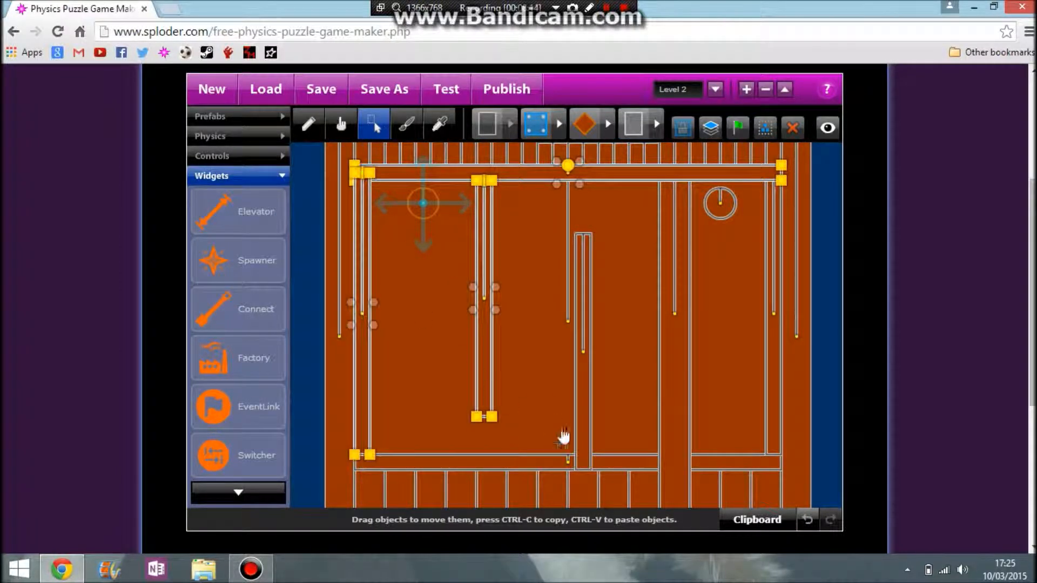
left_click(556, 463, "shift")
left_click(591, 436, "shift")
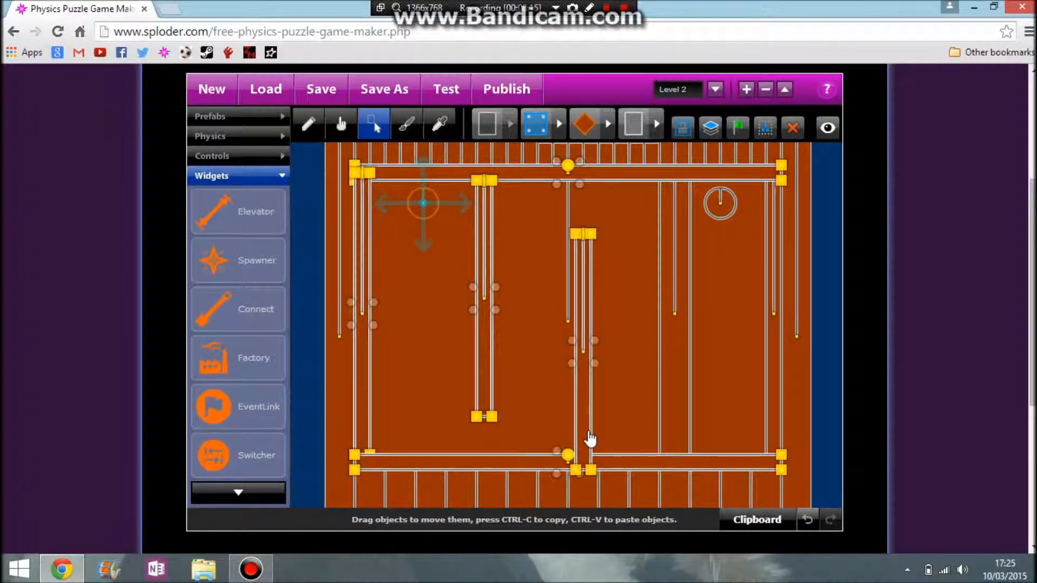
left_click(768, 325, "shift")
left_click(723, 130)
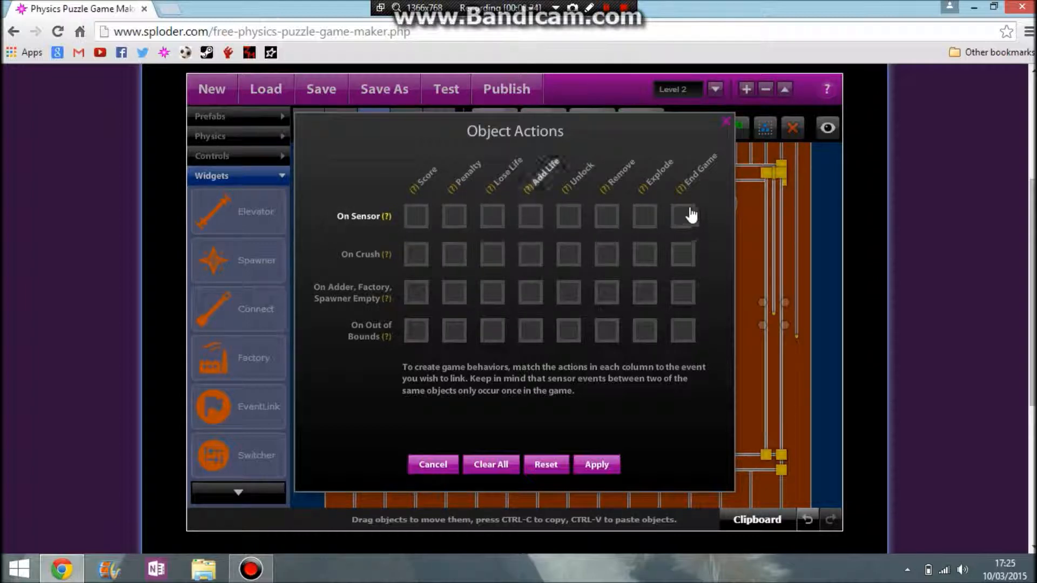
left_click(683, 217)
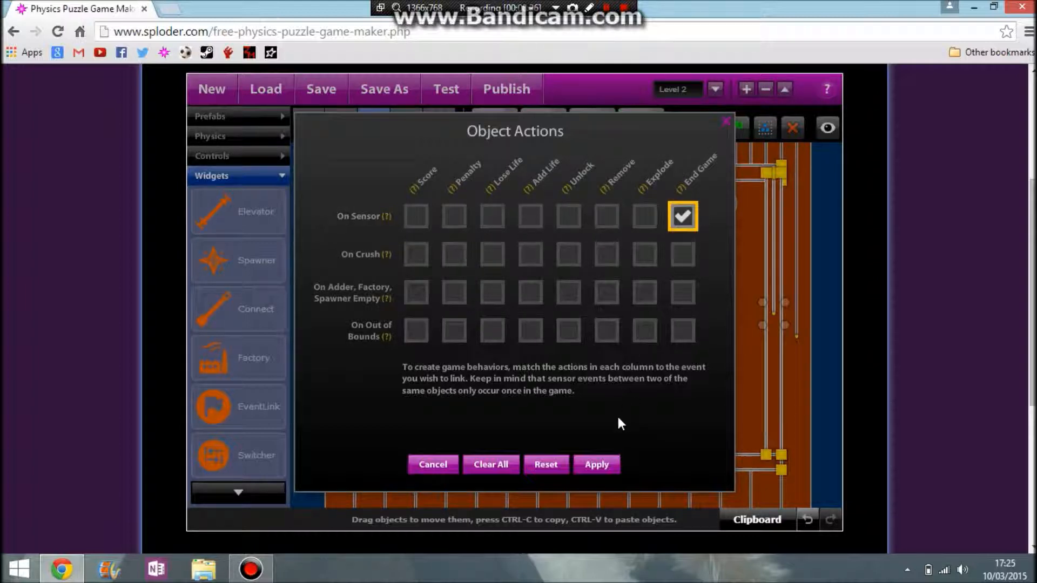
left_click(597, 464)
left_click(448, 88)
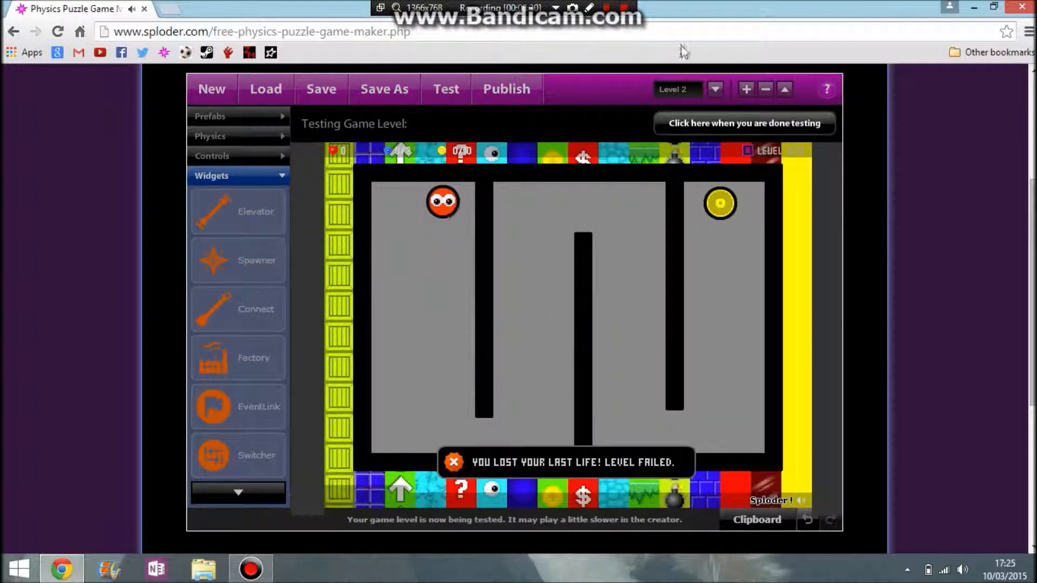
left_click(745, 122)
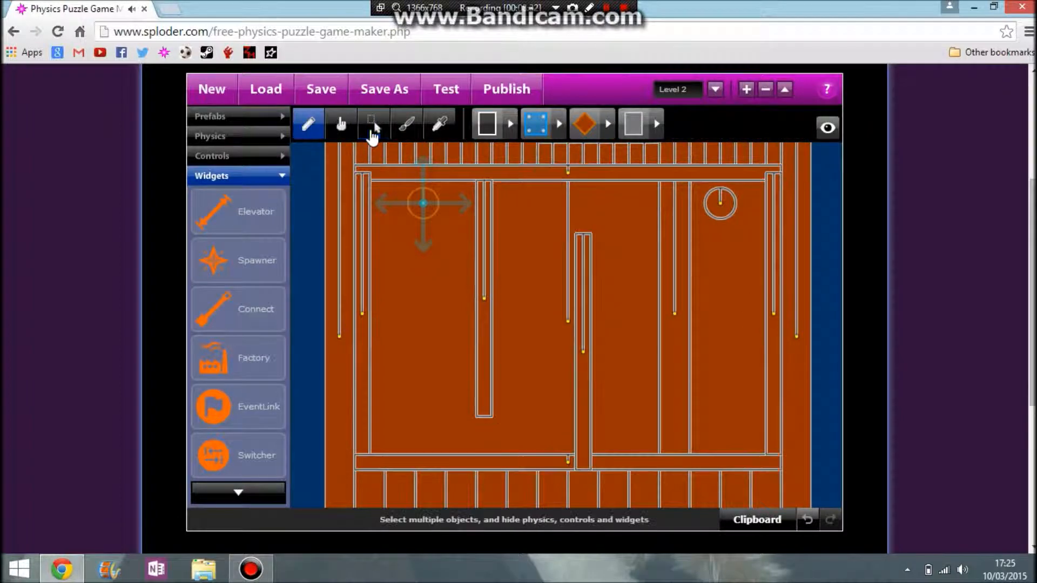
- Set the level goals to 1 starting life and a top score of 1, and test the level
left_click(372, 134)
left_click(622, 130)
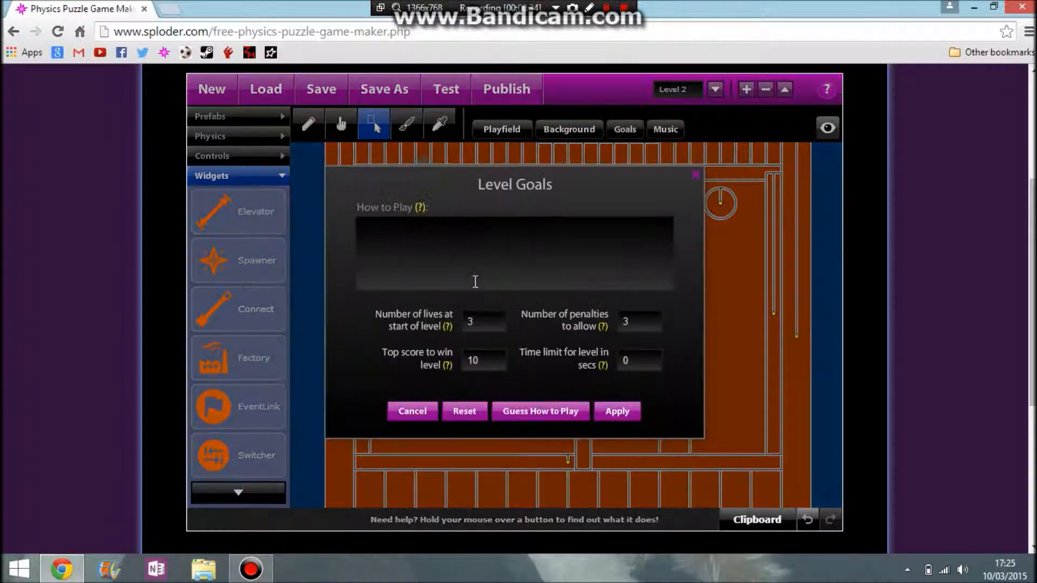
left_click(475, 320)
left_click(496, 355)
left_click(627, 328)
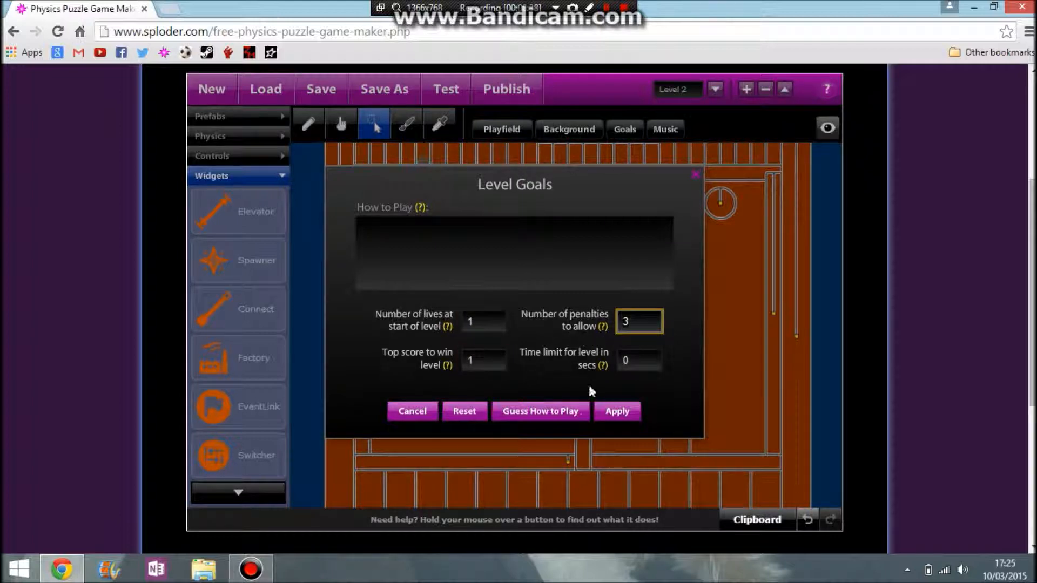
left_click(616, 411)
left_click(443, 90)
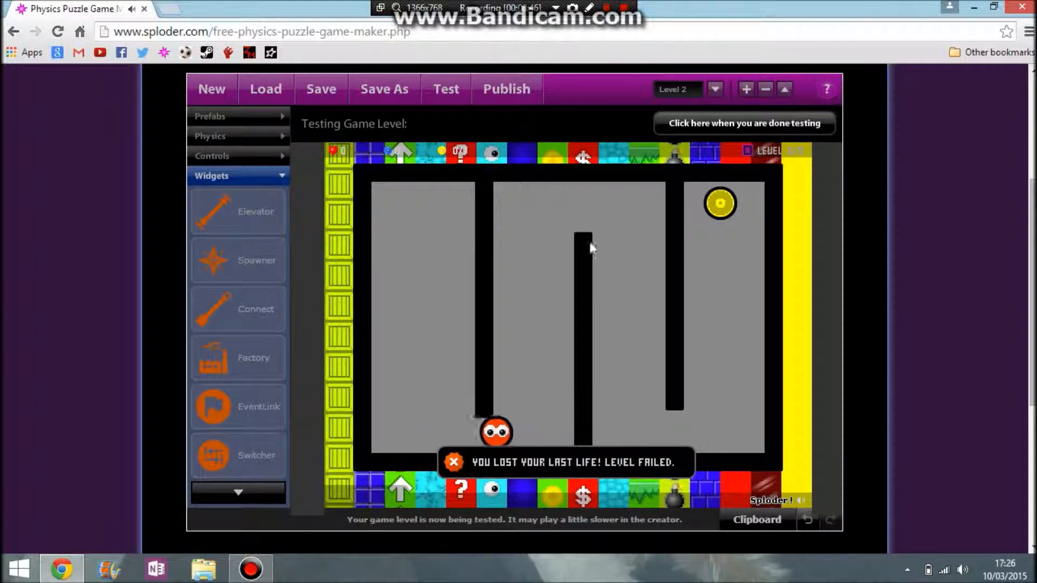
left_click(676, 124)
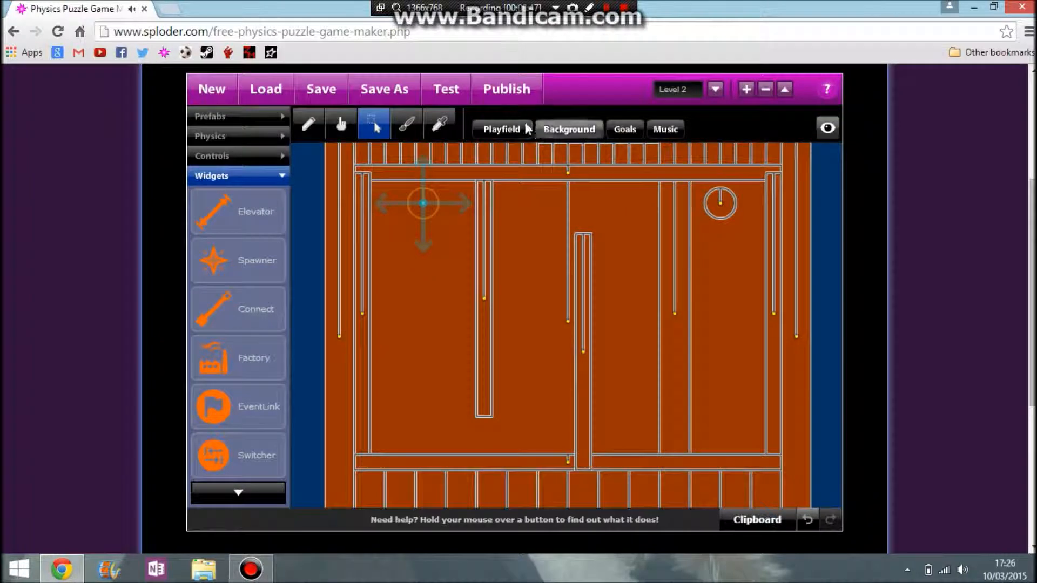
- Ease the maze passages by shortening the first inner wall and shifting the middle and third inner walls slightly toward the start
left_click(398, 125)
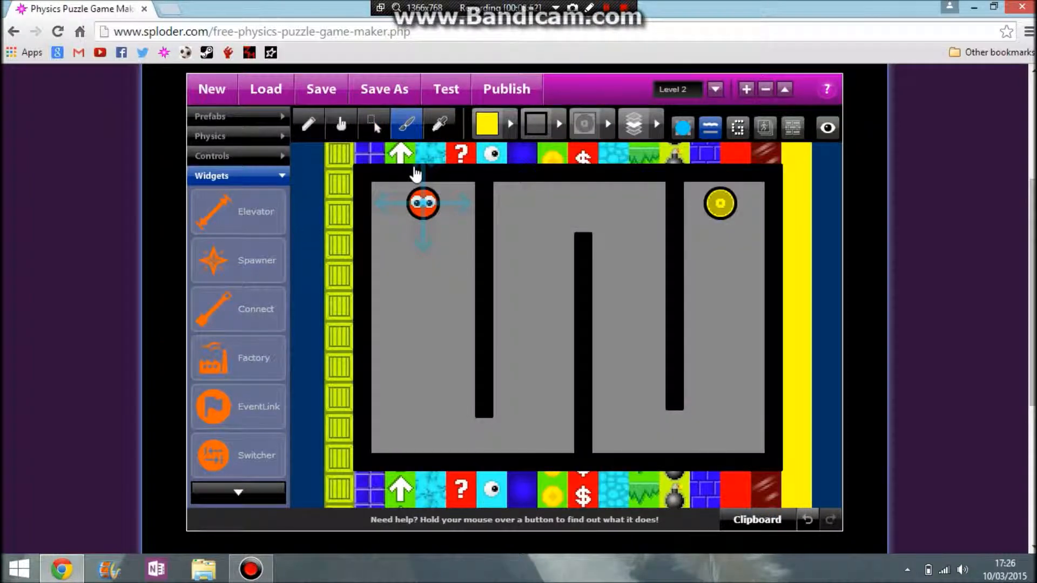
left_click(482, 384)
left_click_drag(492, 417, 497, 412)
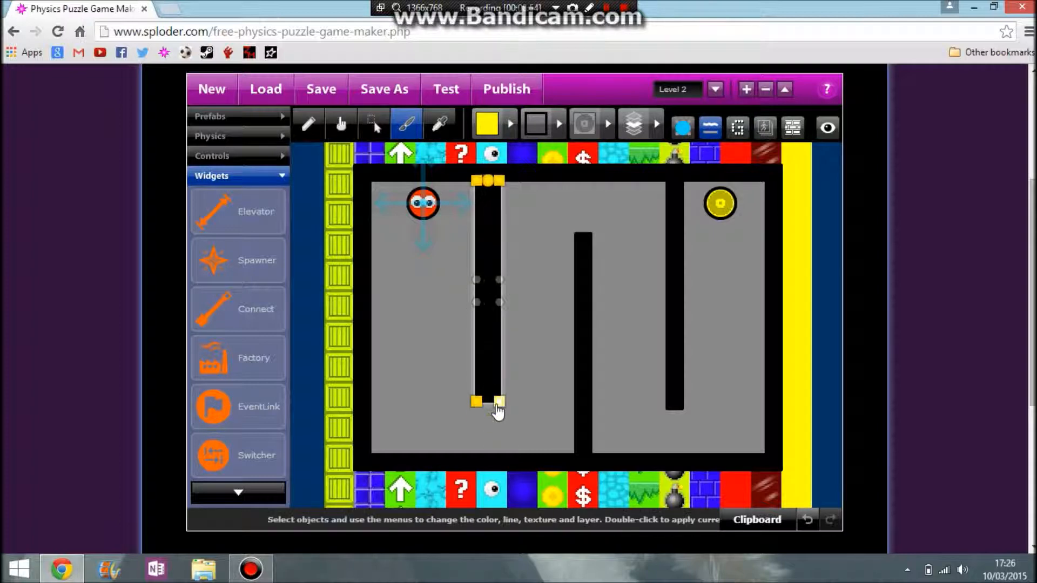
left_click(573, 257)
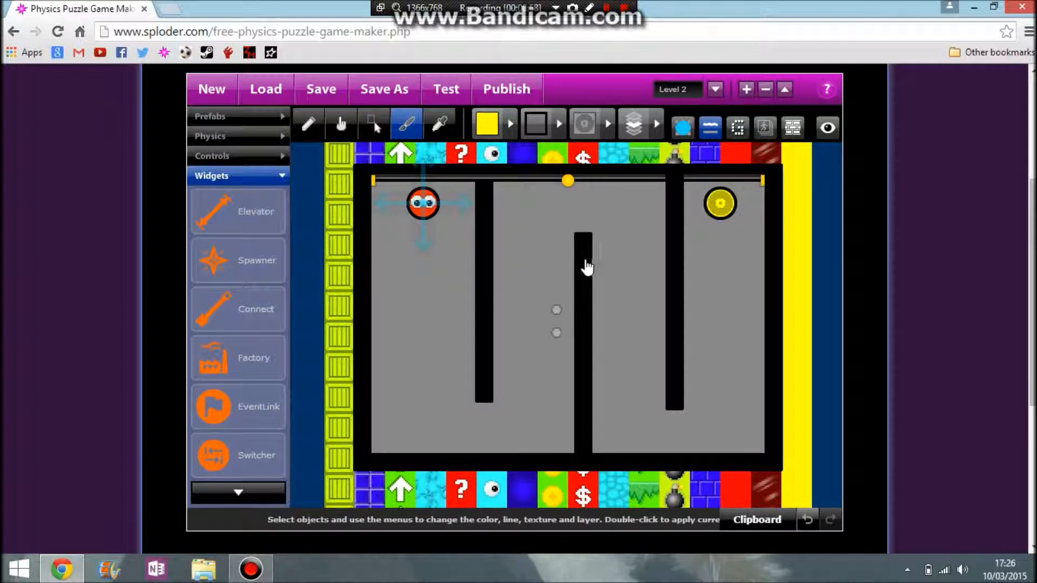
left_click(586, 266)
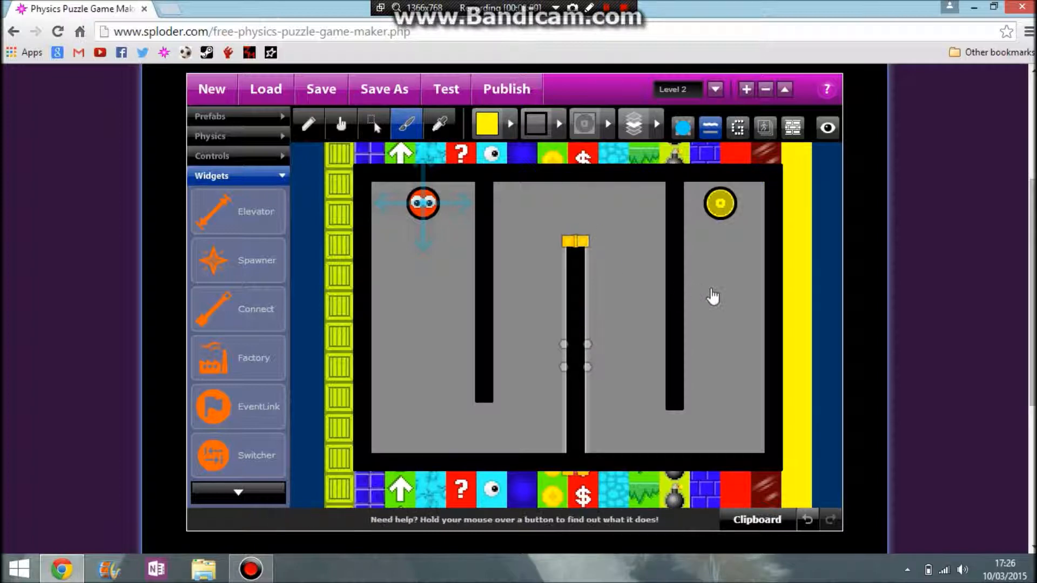
left_click(680, 307)
left_click_drag(678, 302, 670, 294)
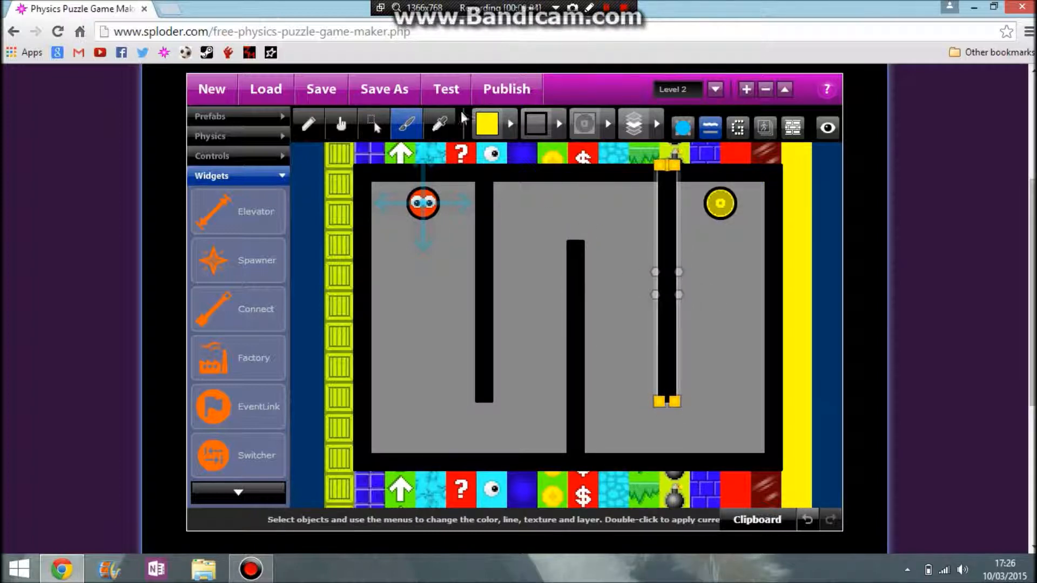
- Test the adjusted maze by steering the eyed circle toward the gap below the first inner wall
left_click(446, 91)
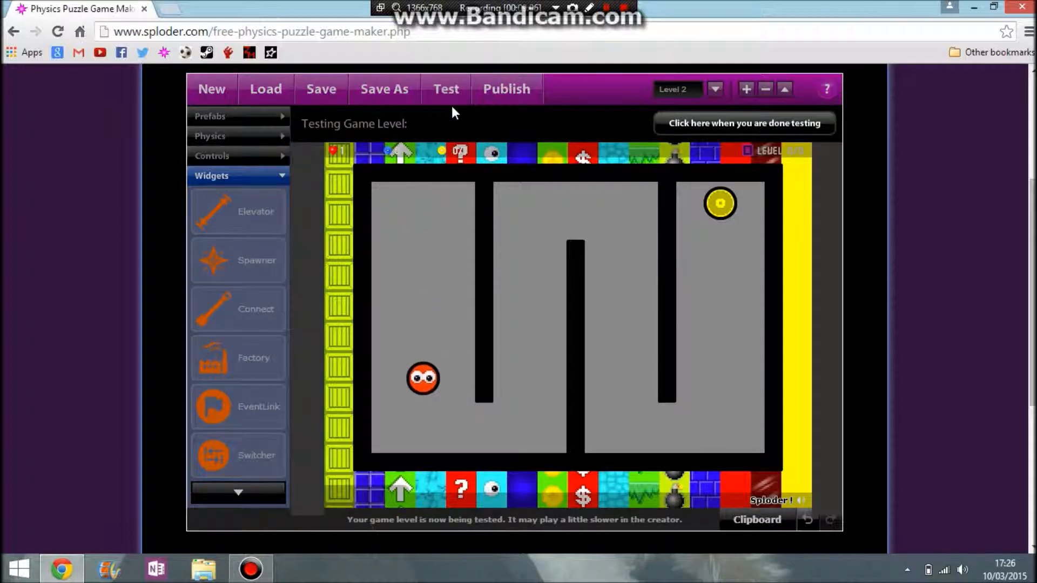
key("Right")
key("Up")
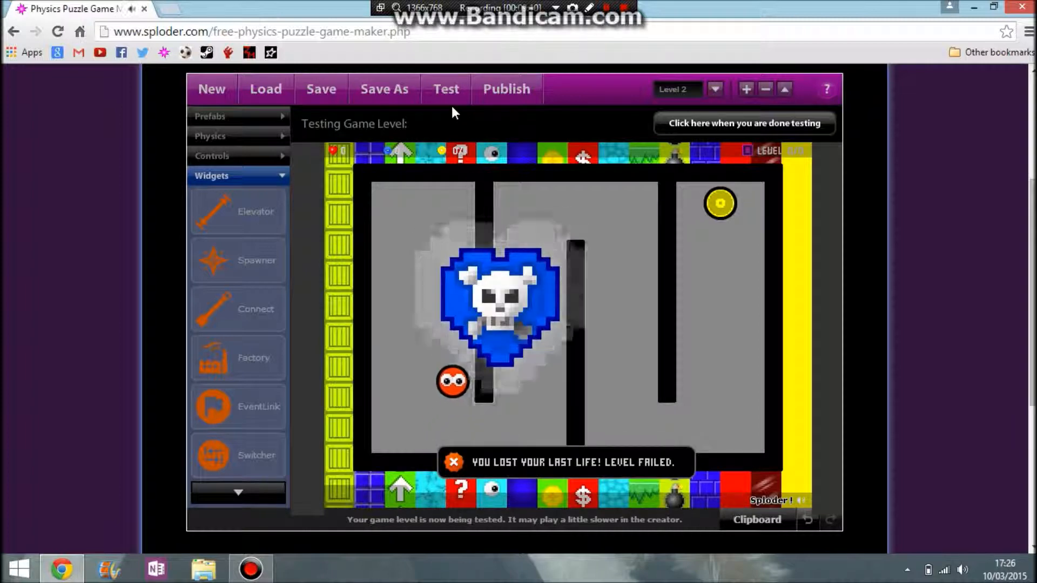
left_click(726, 126)
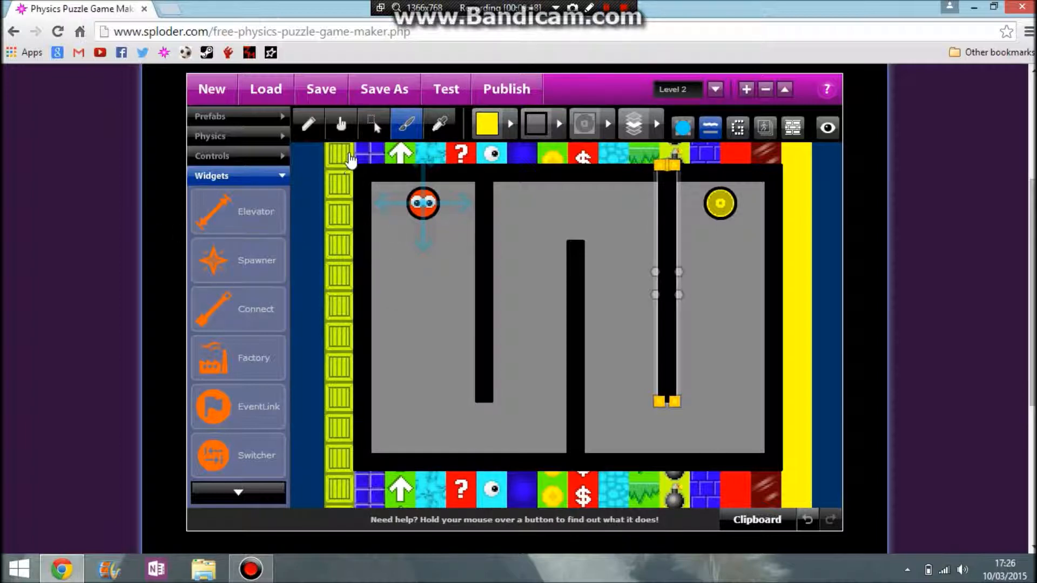
mouse_move(427, 158)
left_mouse_down()
mouse_move(382, 161)
mouse_move(435, 149)
left_mouse_up()
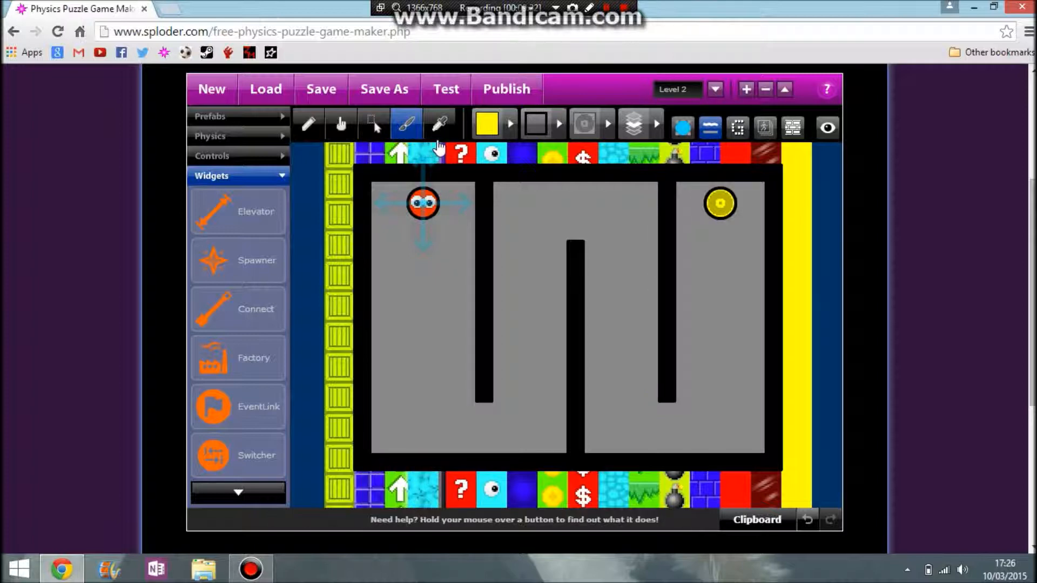
left_click_drag(436, 150, 446, 149)
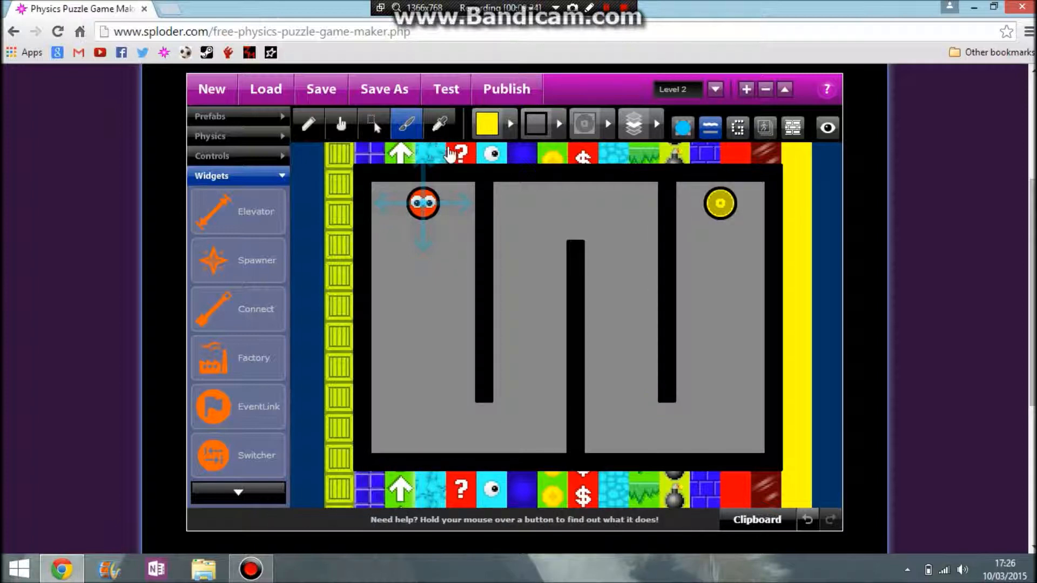